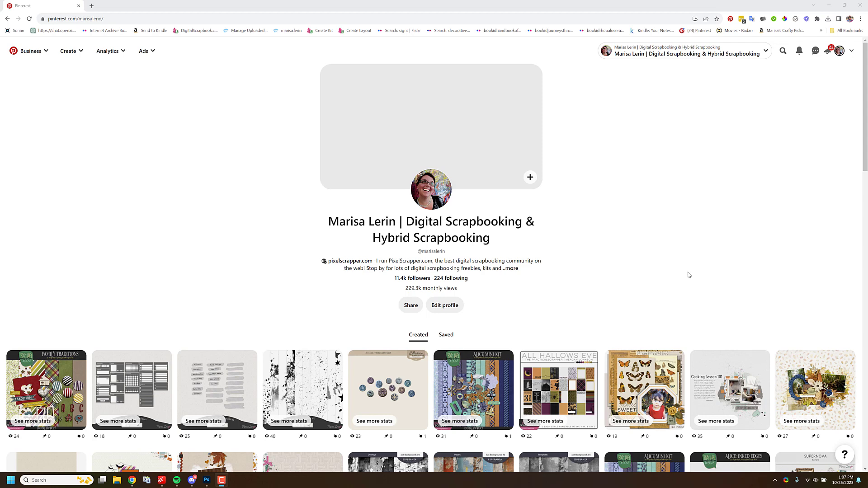
# Step: Search your own Pins for 'color palette' and scroll through the palette results
pyautogui.click(784, 57)
pyautogui.write('color palette')
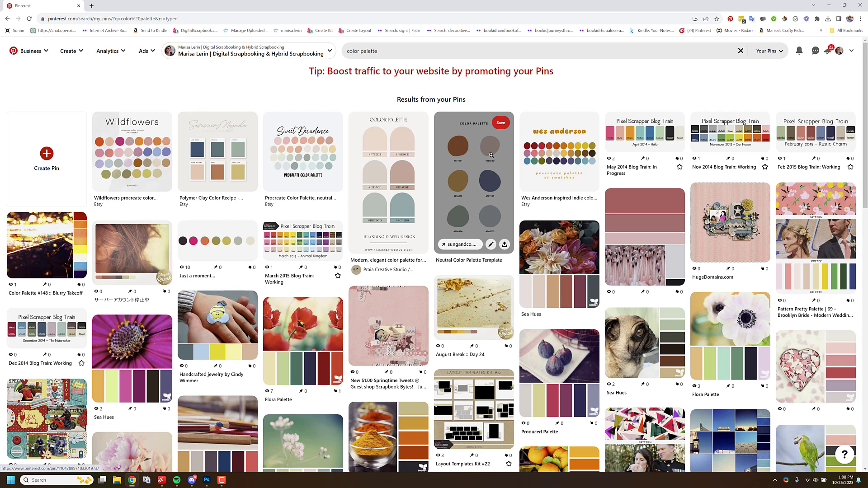
pyautogui.scroll(-2, 491, 154)
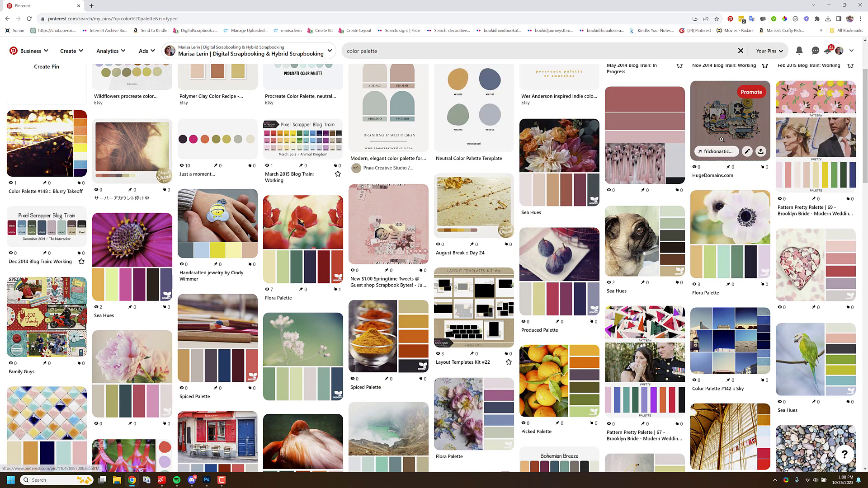
# Step: Open the Pattern Pretty Palette pin in a new tab and scroll further down the results
pyautogui.rightClick(800, 132)
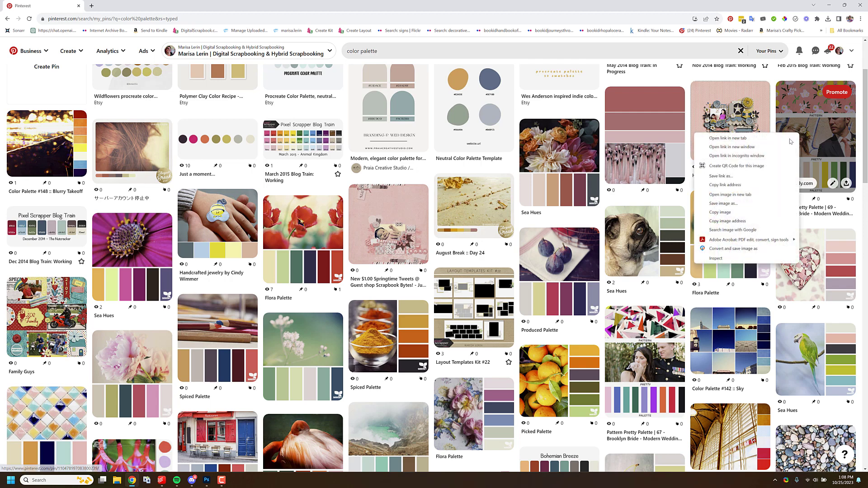
pyautogui.click(733, 137)
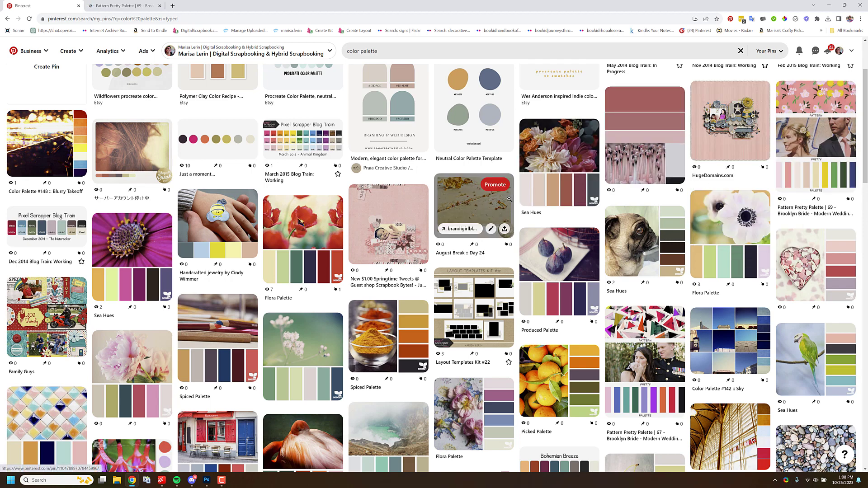
pyautogui.scroll(-2, 509, 199)
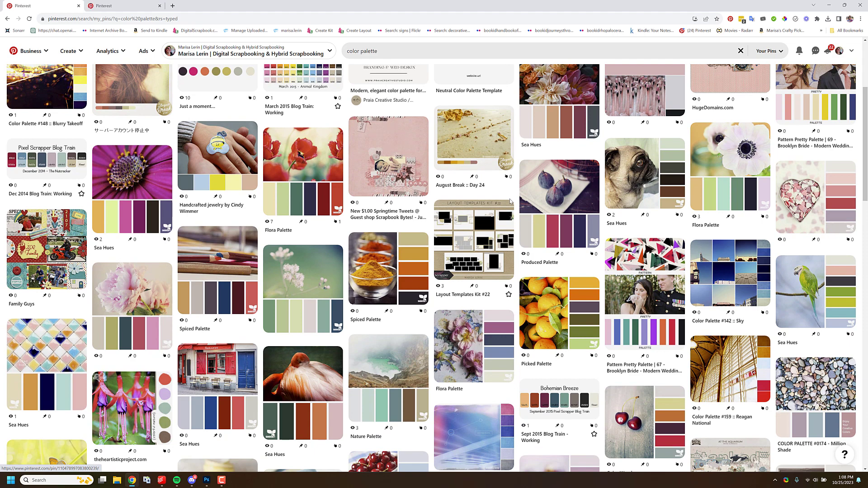
pyautogui.scroll(-1, 510, 201)
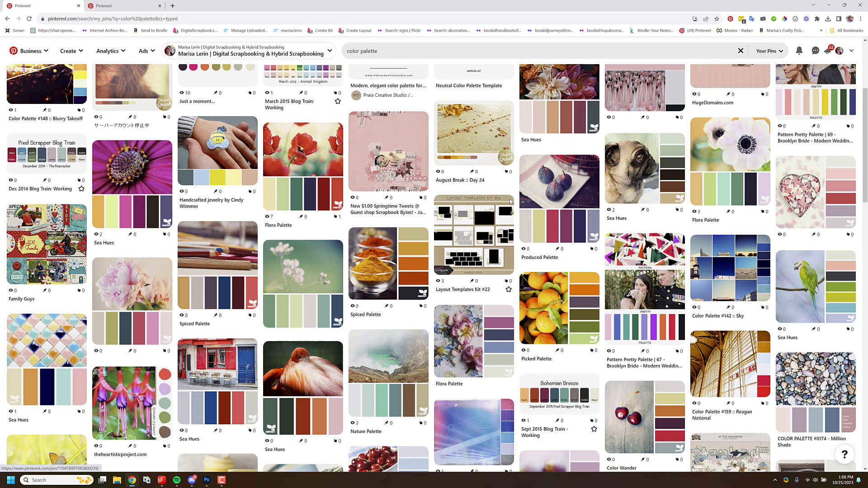
pyautogui.scroll(-3, 510, 201)
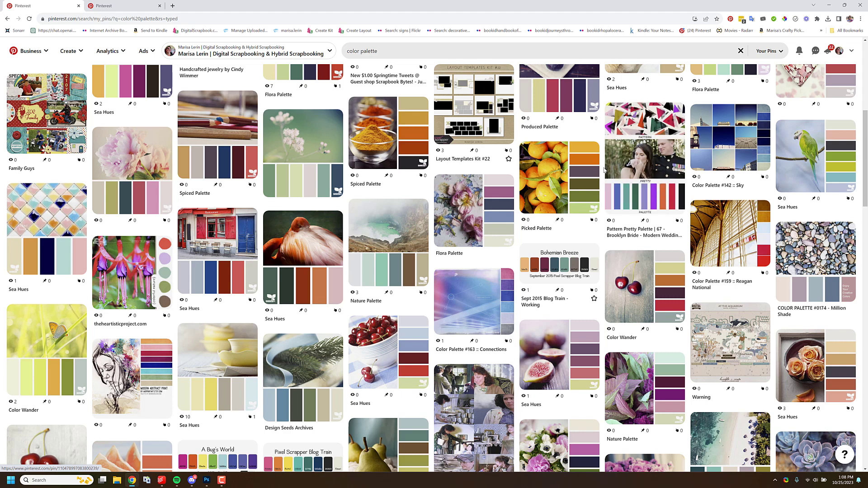
pyautogui.scroll(-2, 604, 170)
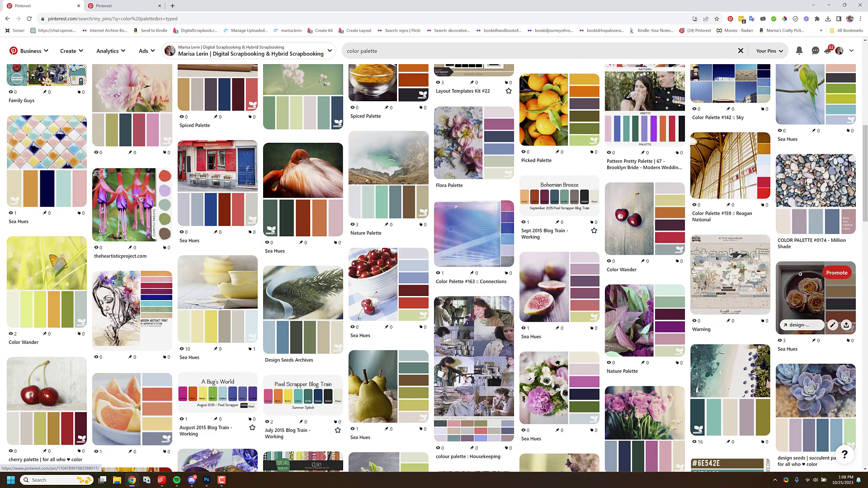
# Step: Open the rose Sea Hues palette pin in a background tab and keep browsing
pyautogui.rightClick(799, 281)
pyautogui.click(798, 285)
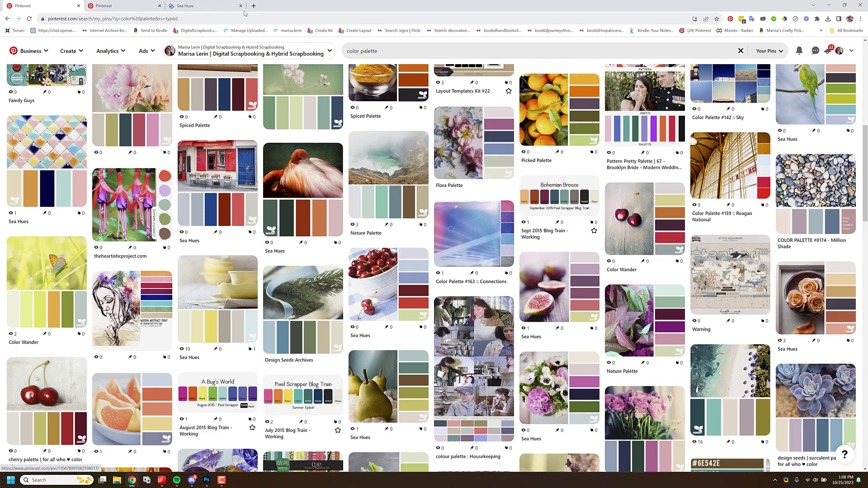
pyautogui.scroll(-2, 331, 189)
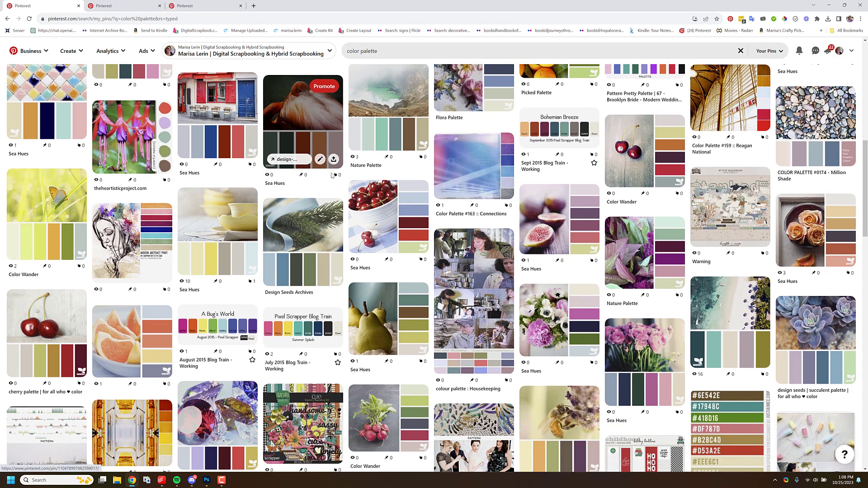
pyautogui.scroll(-3, 333, 175)
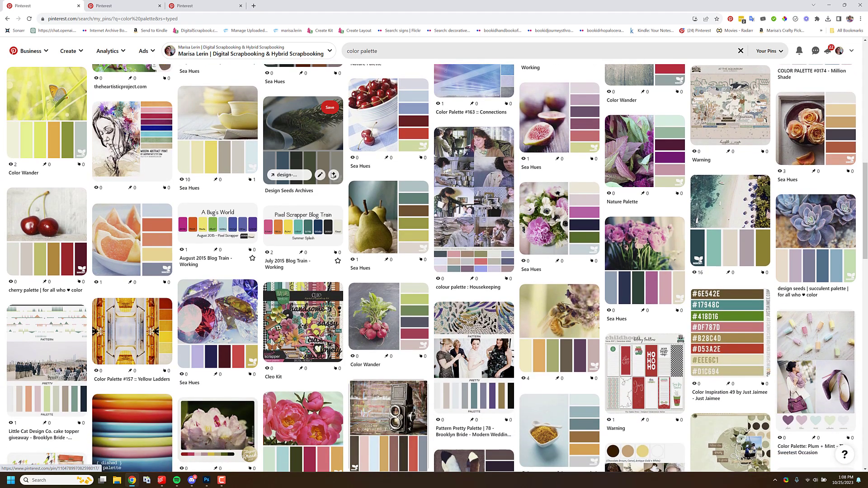
pyautogui.scroll(-1, 333, 176)
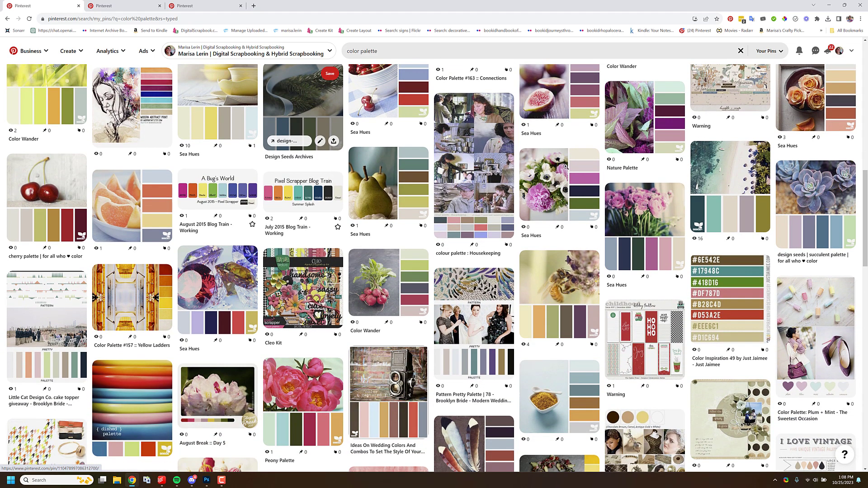
pyautogui.scroll(2, 837, 99)
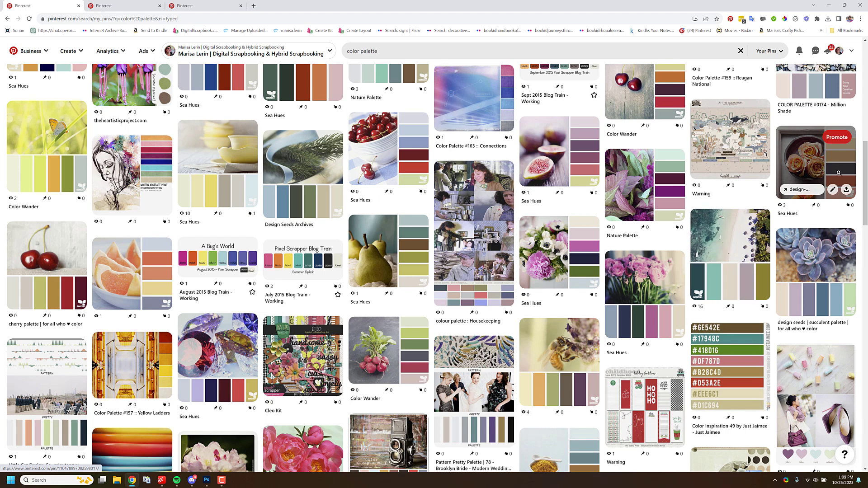
# Step: View the Sea Hues pin's detail page, then return to the color palette results
pyautogui.click(818, 169)
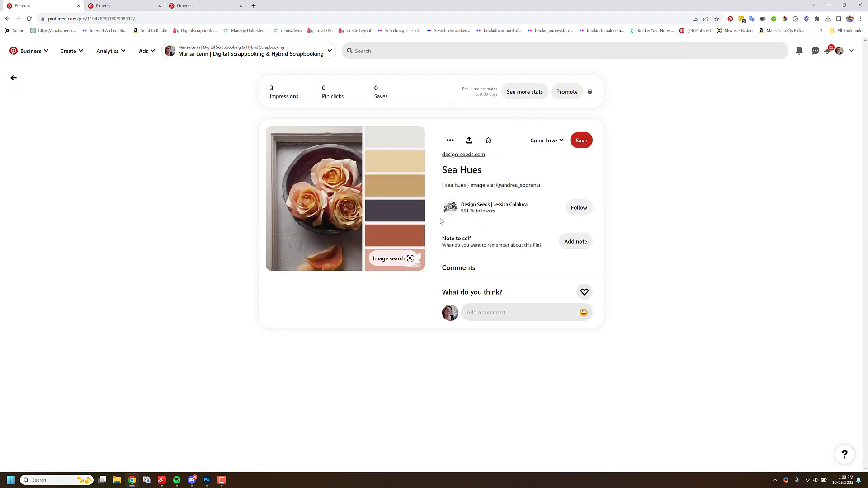
pyautogui.click(14, 78)
pyautogui.scroll(-15, 552, 284)
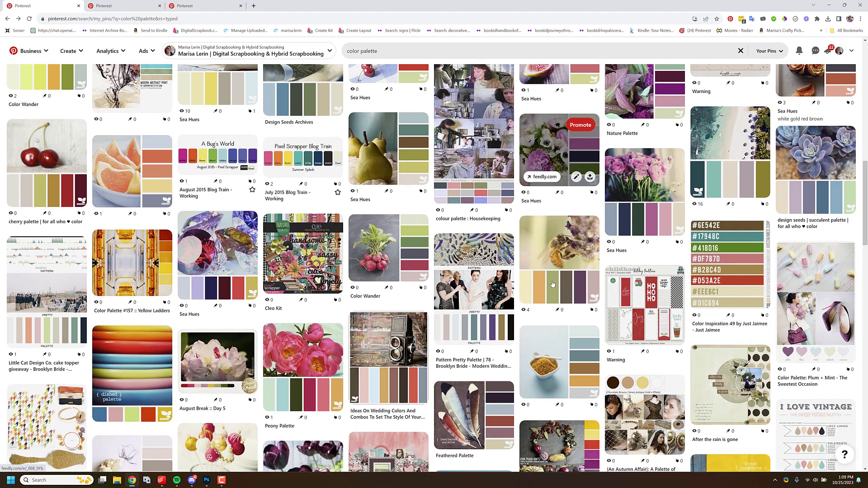
pyautogui.scroll(-2, 590, 285)
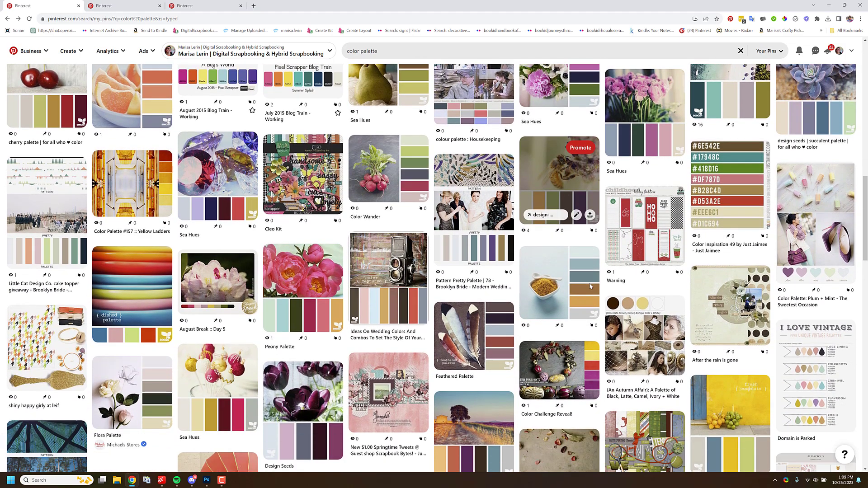
pyautogui.scroll(-2, 590, 284)
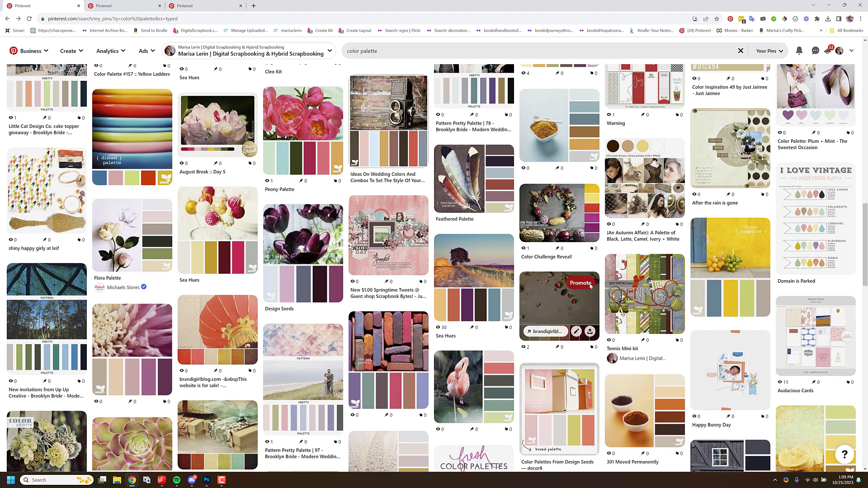
pyautogui.scroll(-2, 590, 285)
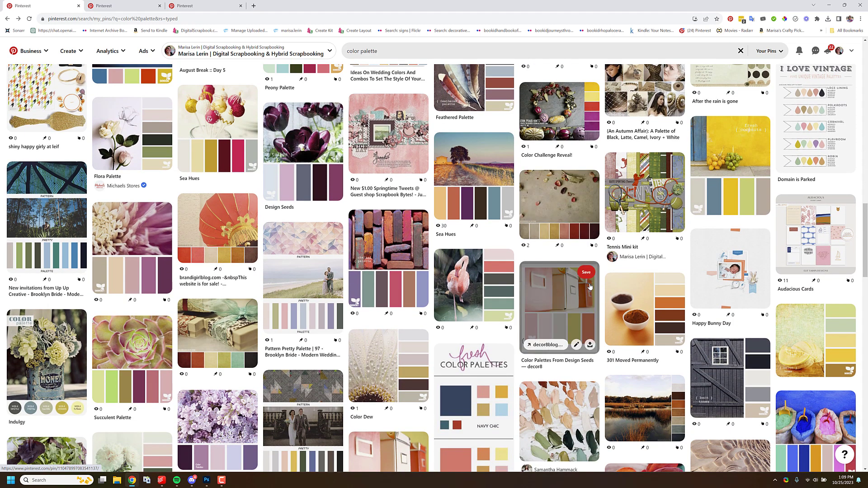
pyautogui.scroll(-2, 590, 285)
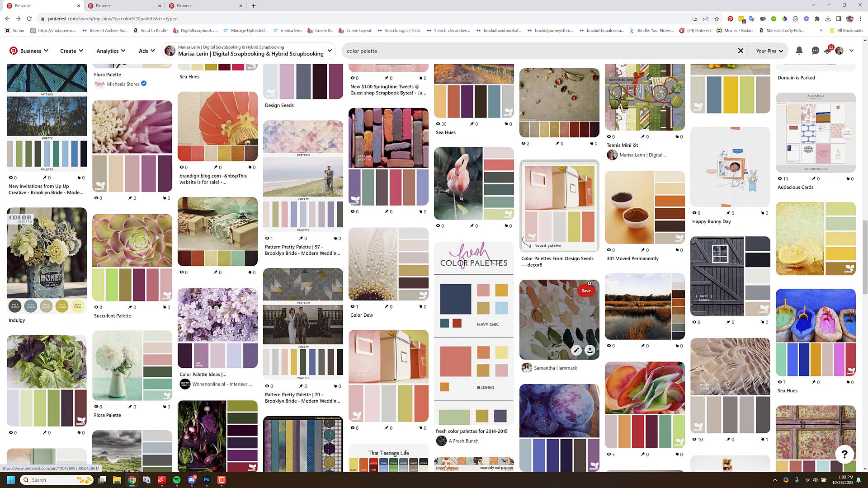
pyautogui.scroll(-1, 590, 283)
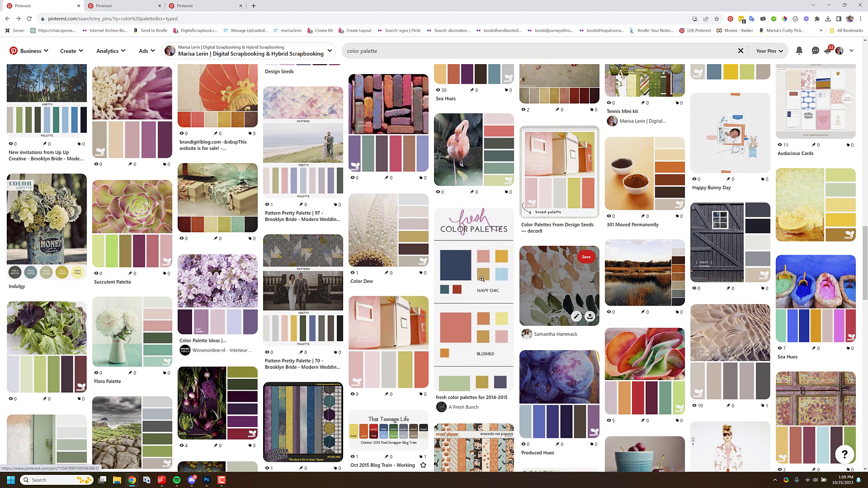
# Step: Open the Pattern Pretty Palette 70, lilac Color Palette Ideas and Flora Palette pins in new tabs
pyautogui.rightClick(312, 291)
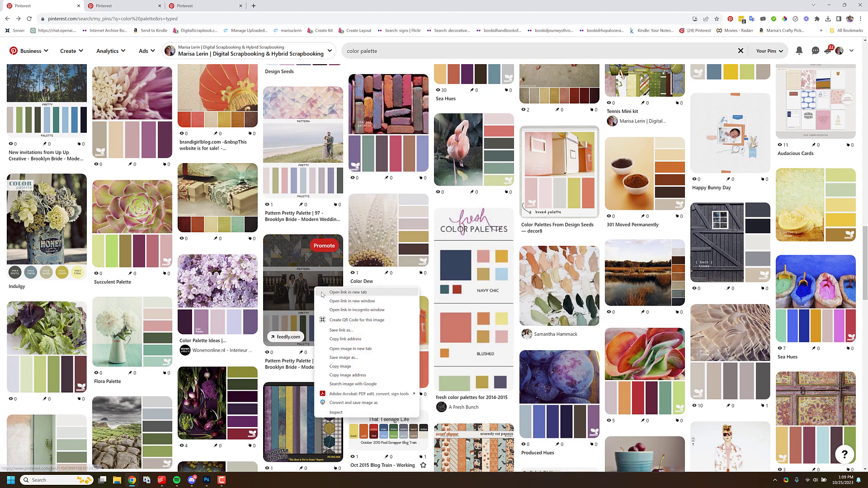
pyautogui.click(337, 295)
pyautogui.scroll(-2, 507, 285)
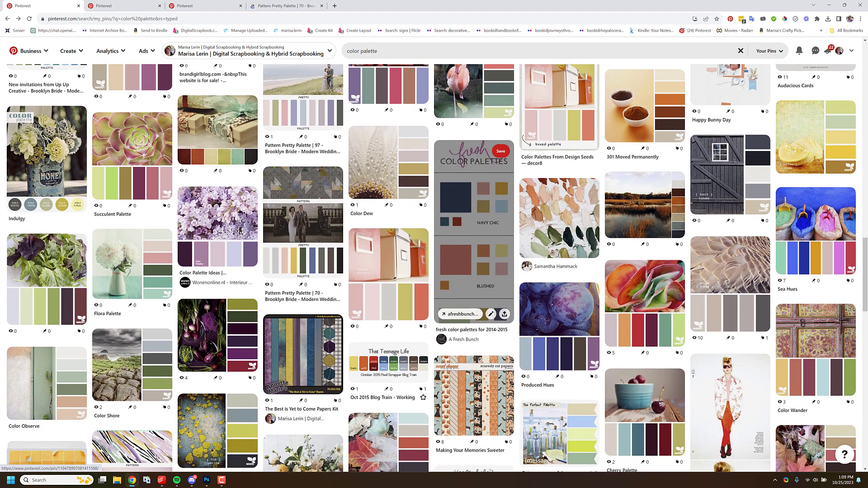
pyautogui.rightClick(234, 229)
pyautogui.click(234, 227)
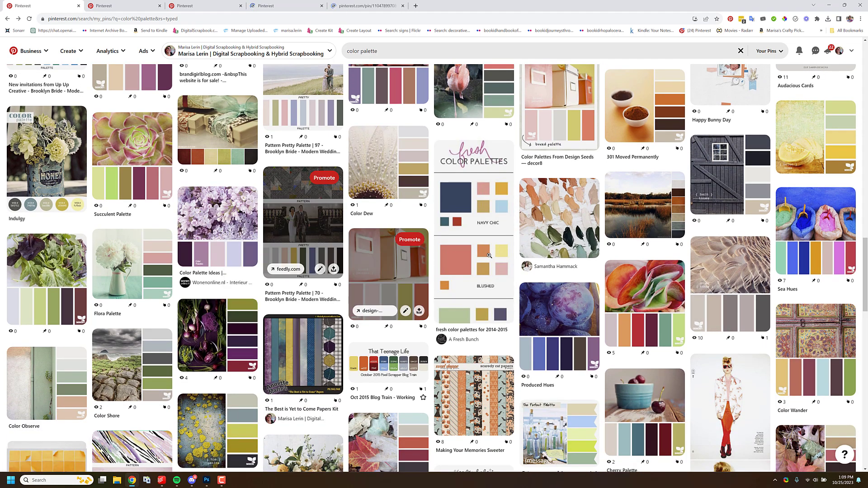
pyautogui.scroll(-2, 505, 253)
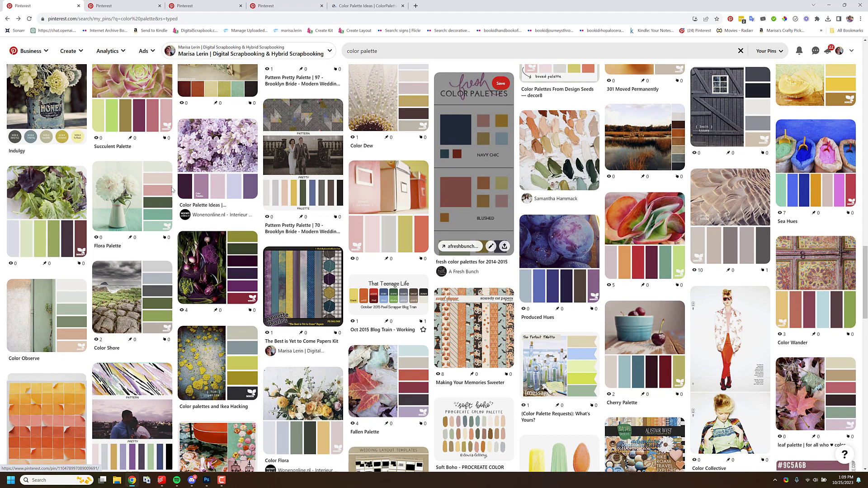
pyautogui.rightClick(155, 194)
pyautogui.click(156, 194)
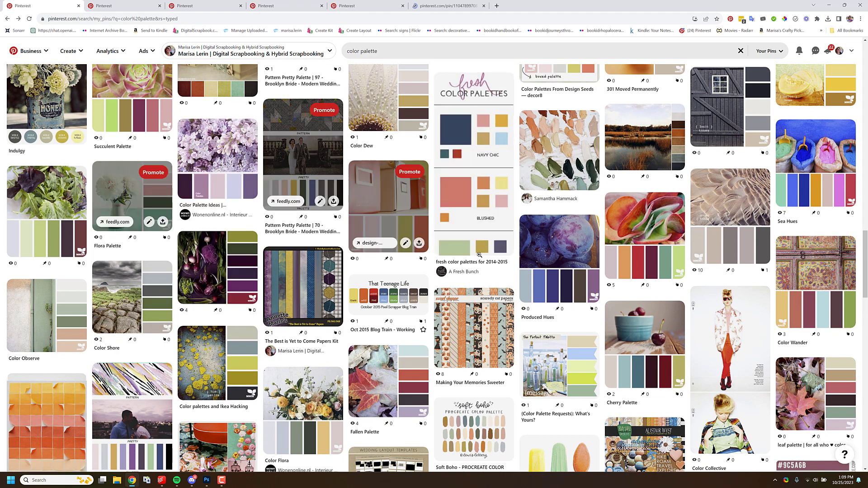
# Step: Open the Color Wander popsicle palette pin in a new tab and scroll further down
pyautogui.scroll(-3, 517, 264)
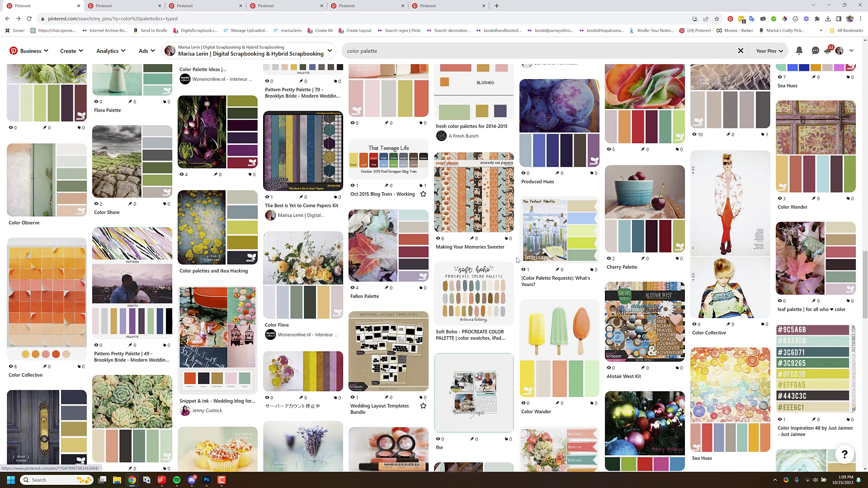
pyautogui.scroll(-1, 517, 258)
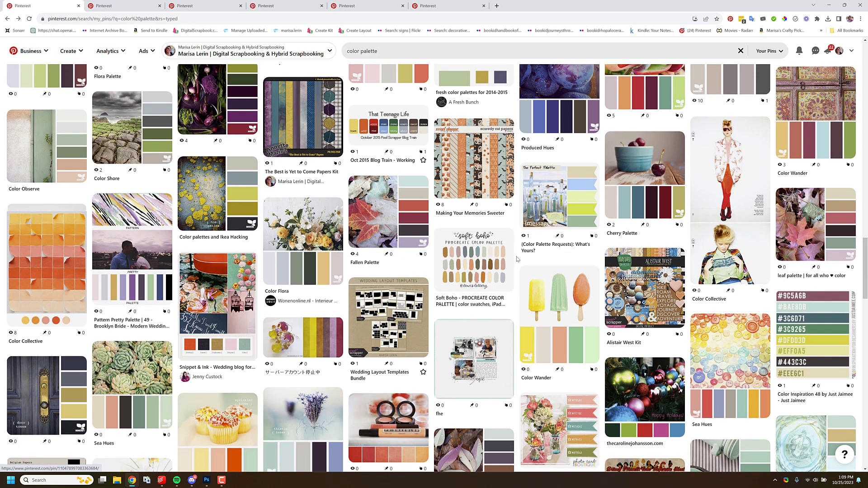
pyautogui.scroll(-2, 518, 259)
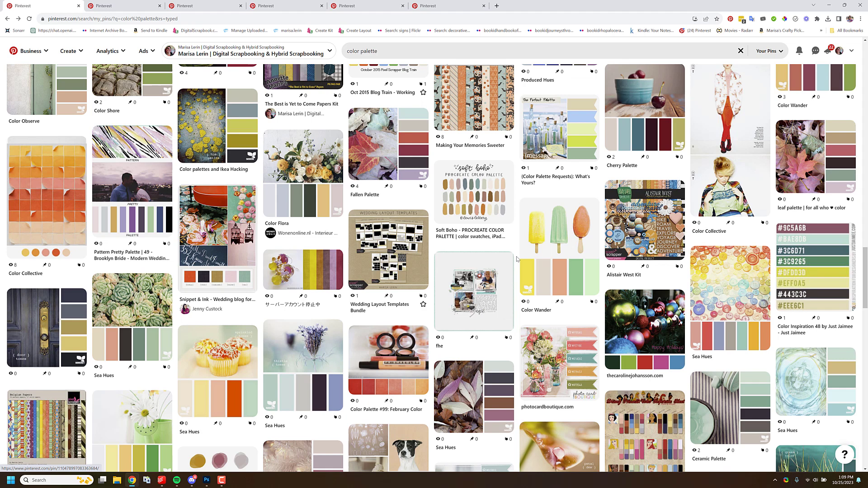
pyautogui.moveTo(575, 273)
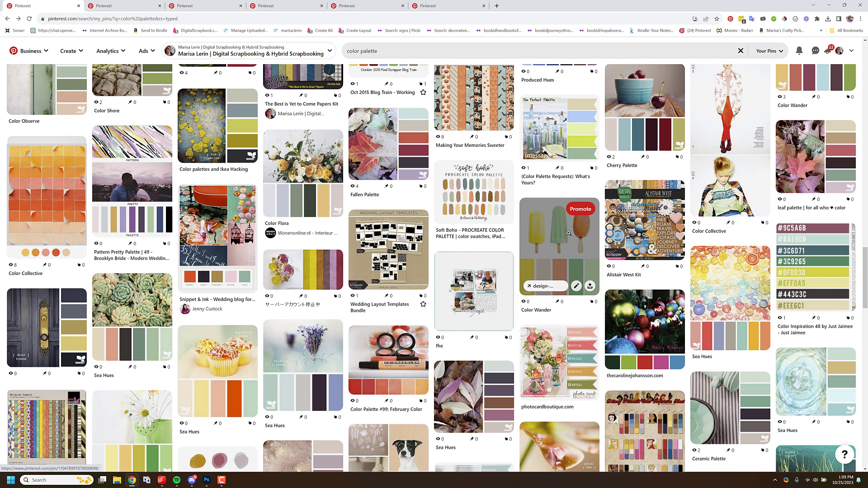
pyautogui.moveTo(592, 335)
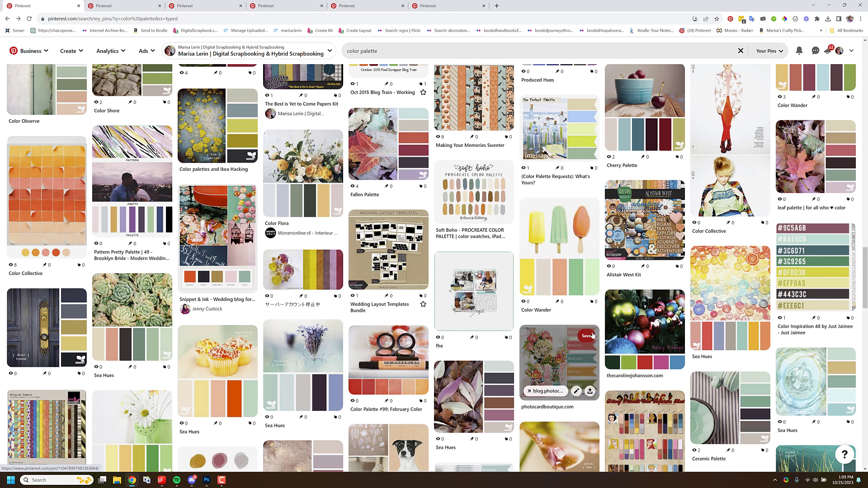
pyautogui.rightClick(566, 244)
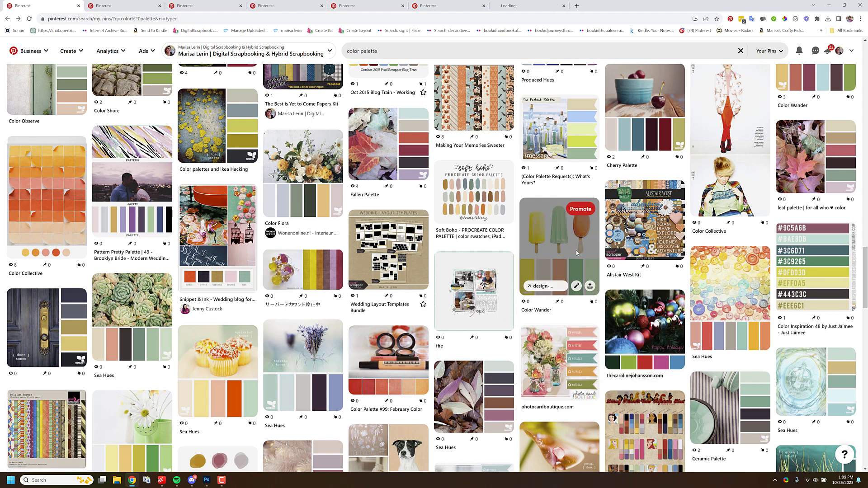
pyautogui.click(577, 250)
pyautogui.scroll(-2, 577, 253)
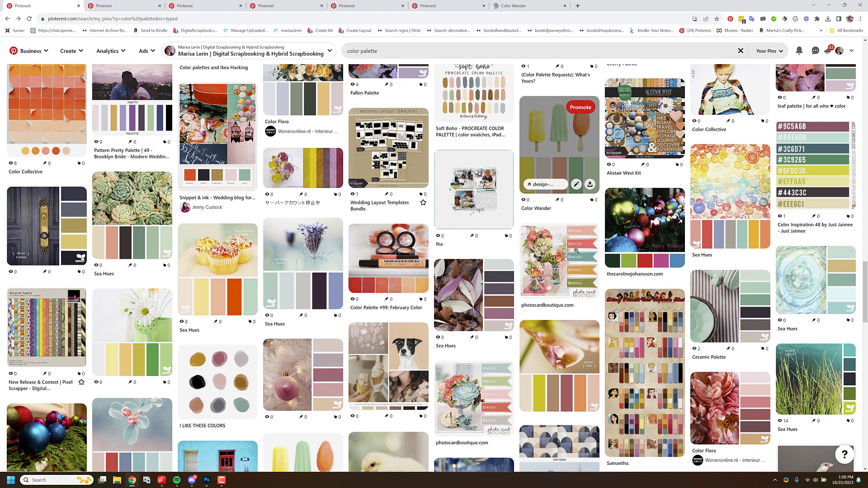
pyautogui.scroll(-3, 577, 251)
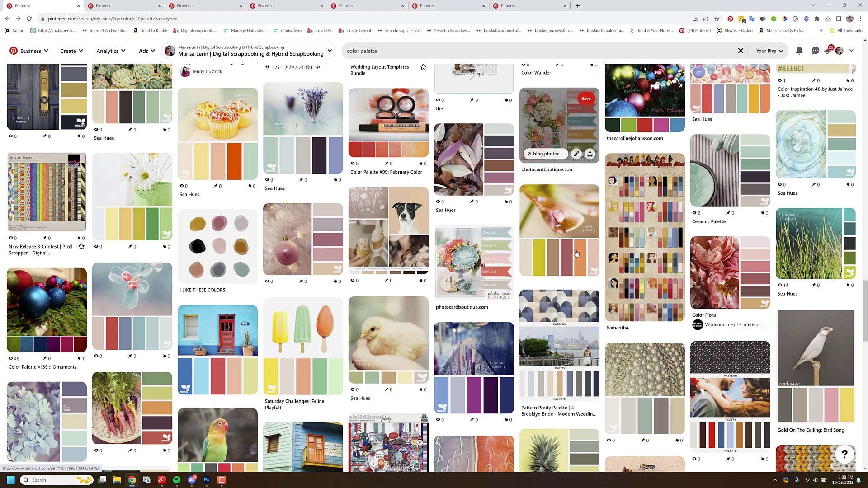
pyautogui.scroll(-2, 578, 252)
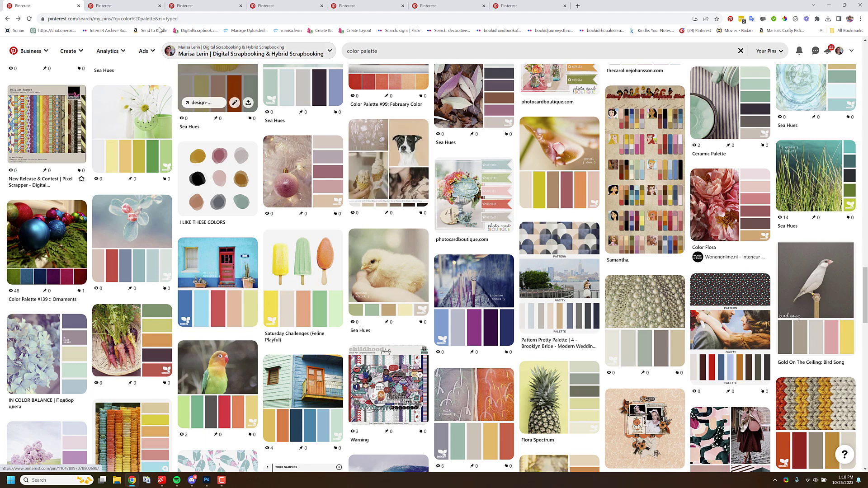
# Step: Review the opened pin tabs: Pattern Pretty 69, Sea Hues, Pattern Pretty 70, Color Palette Ideas, Flora
pyautogui.click(147, 8)
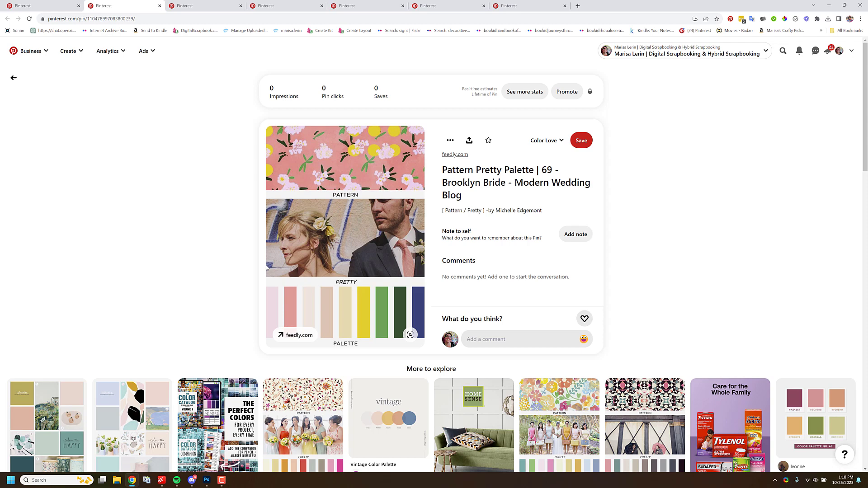
pyautogui.scroll(-2, 269, 269)
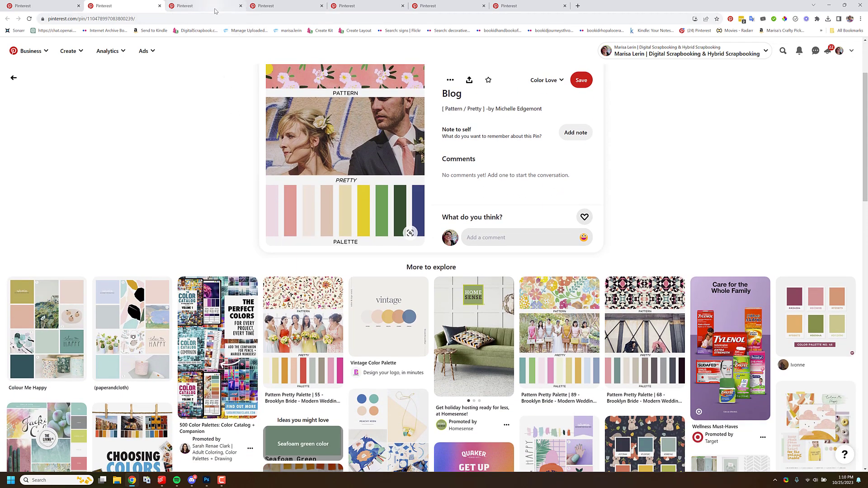
pyautogui.click(215, 10)
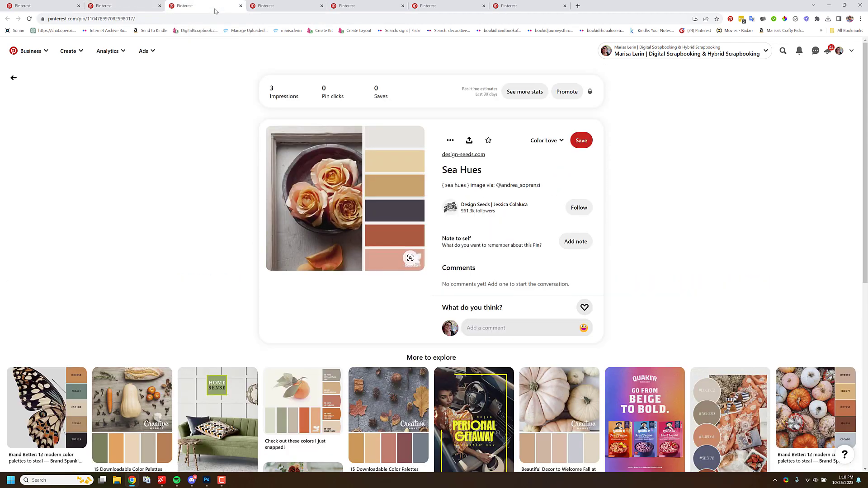
pyautogui.click(286, 9)
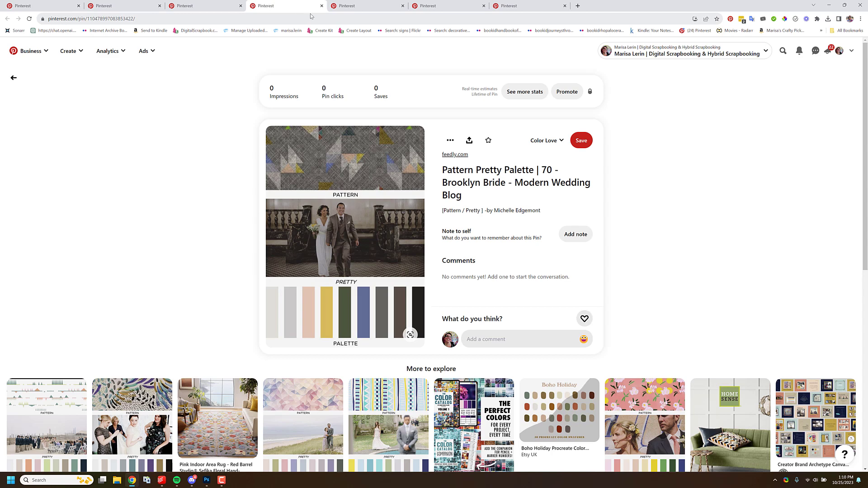
pyautogui.click(374, 10)
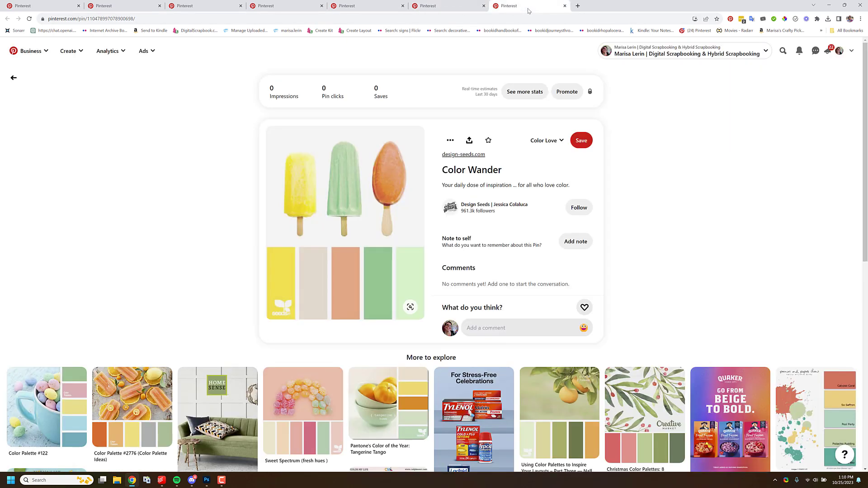
pyautogui.click(445, 7)
pyautogui.click(367, 7)
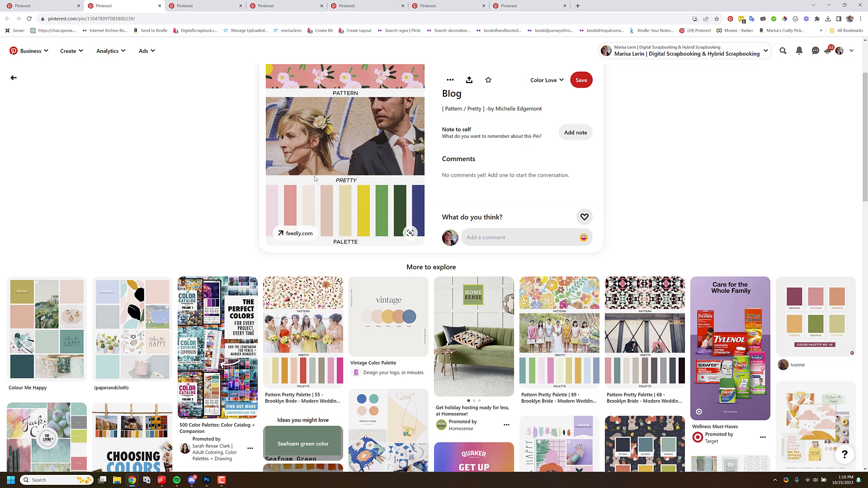
# Step: Compare Pattern Pretty Palette 69 and 70, then close the Palette 70 tab
pyautogui.hotkey('ctrl', 'Tab')
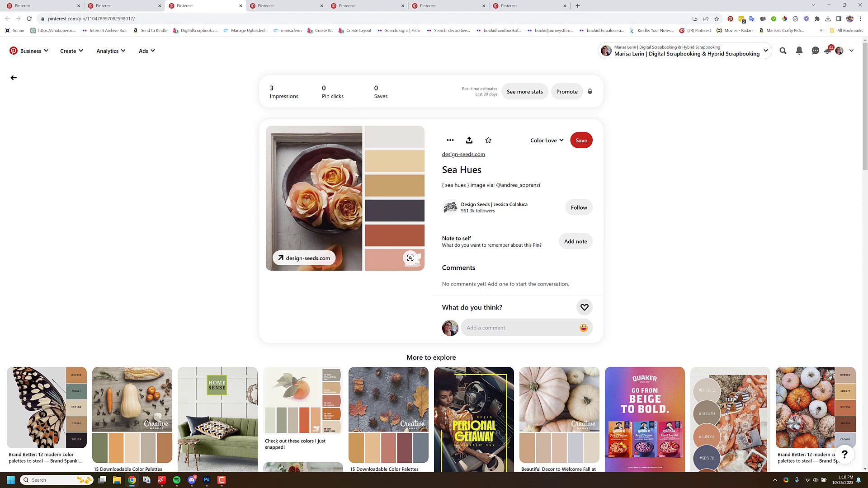
pyautogui.click(286, 10)
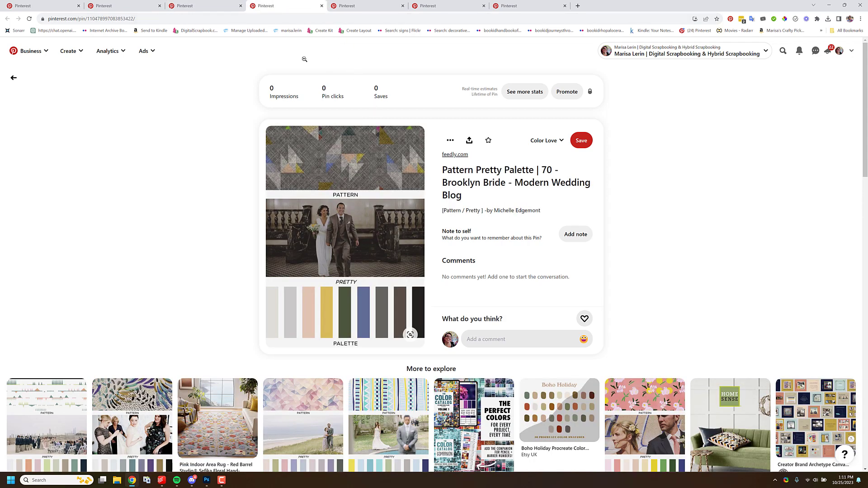
pyautogui.hotkey('ctrl', 'shift', 'Tab')
pyautogui.hotkey('ctrl', 'shift', 'Tab')
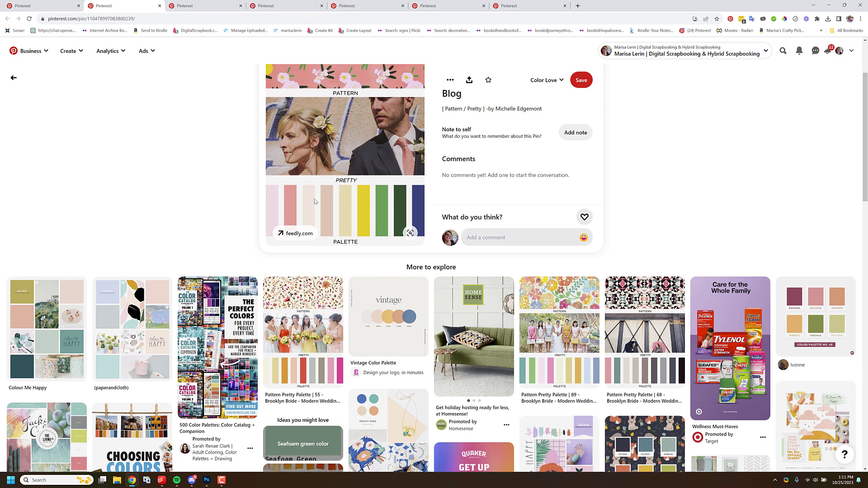
pyautogui.hotkey('ctrl', 'Tab')
pyautogui.hotkey('ctrl', 'Tab')
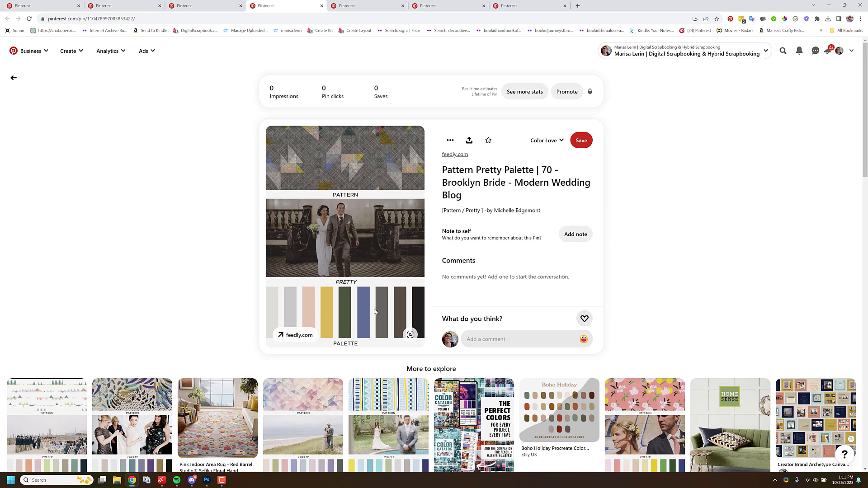
pyautogui.hotkey('ctrl', 'shift', 'Tab')
pyautogui.hotkey('ctrl', 'shift', 'Tab')
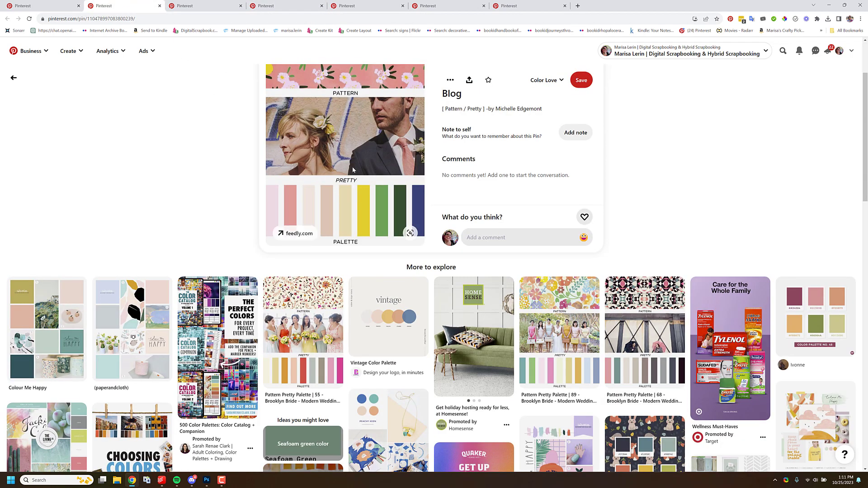
pyautogui.click(287, 9)
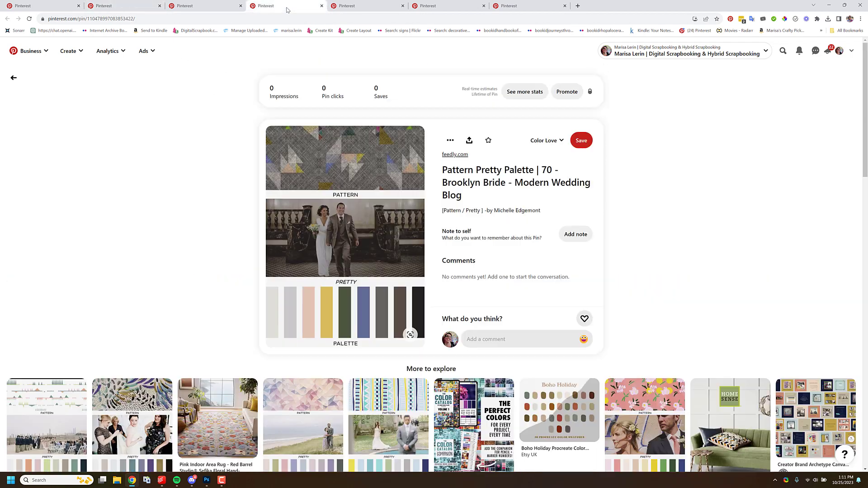
pyautogui.scroll(-1, 374, 145)
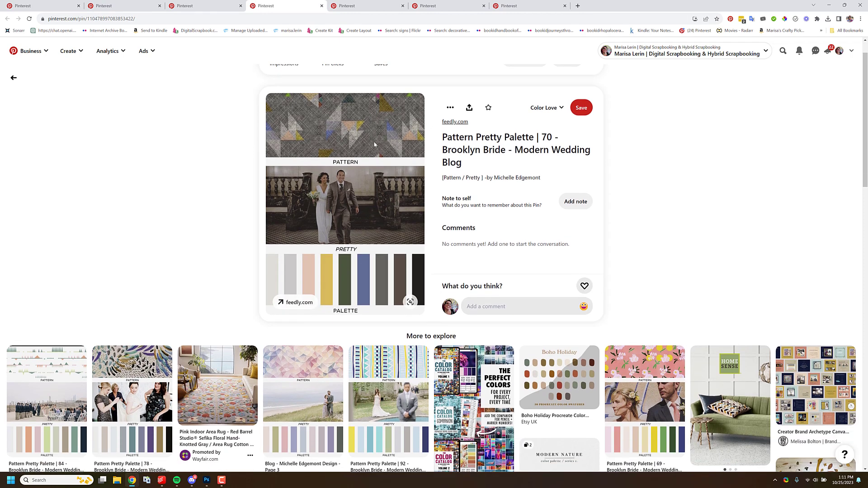
pyautogui.click(322, 7)
pyautogui.click(131, 8)
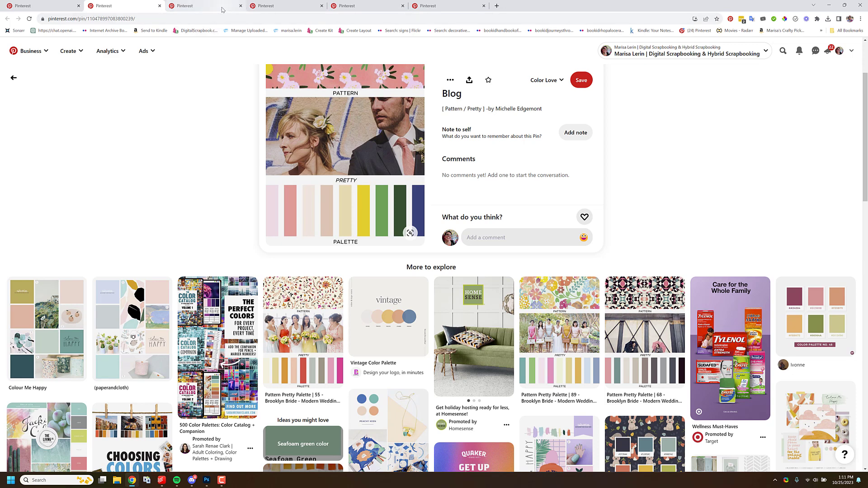
# Step: Look over the Flora Palette and Color Wander pins, then close the Flora Palette tab
pyautogui.click(351, 6)
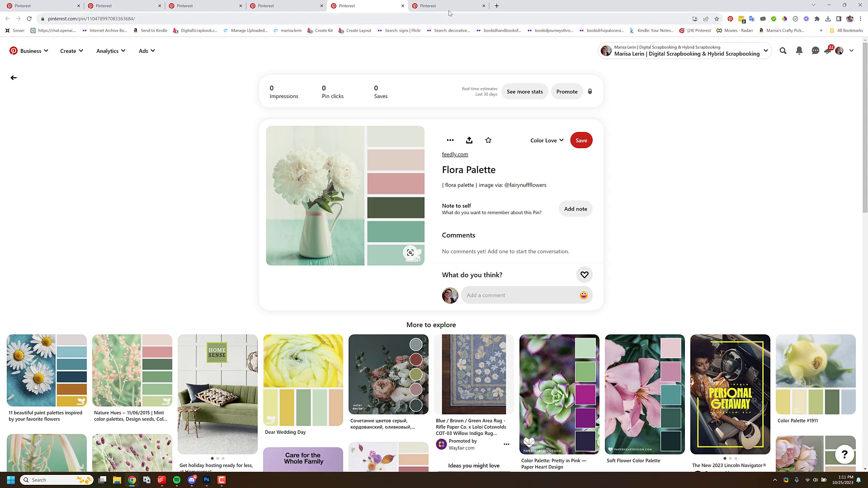
pyautogui.click(451, 10)
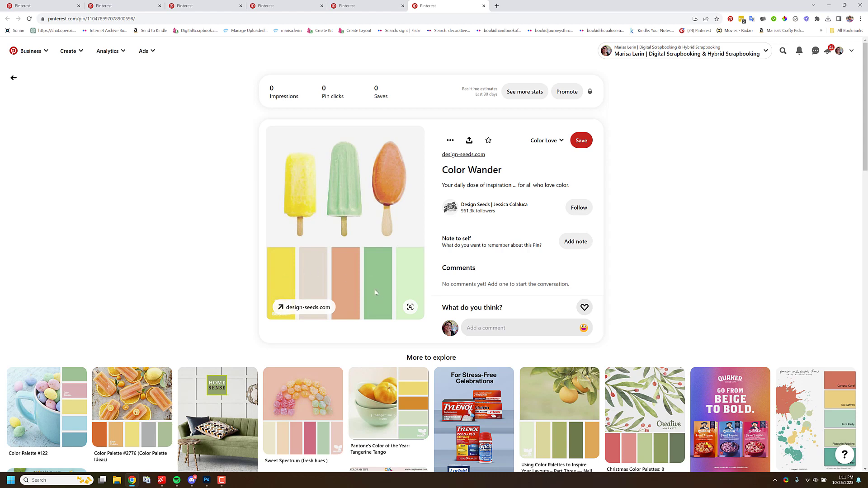
pyautogui.click(371, 10)
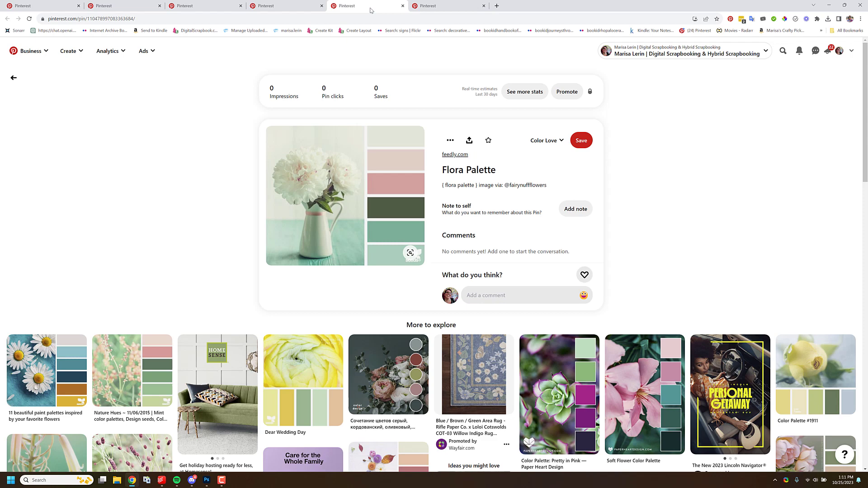
pyautogui.click(279, 10)
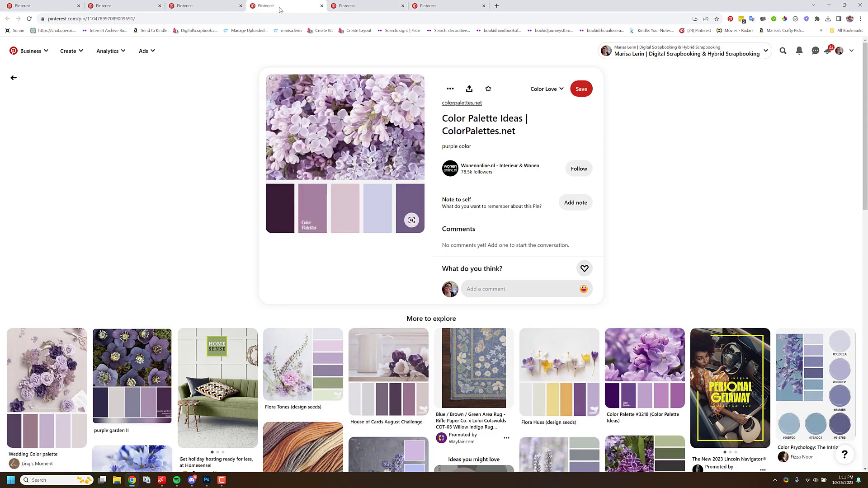
pyautogui.click(344, 7)
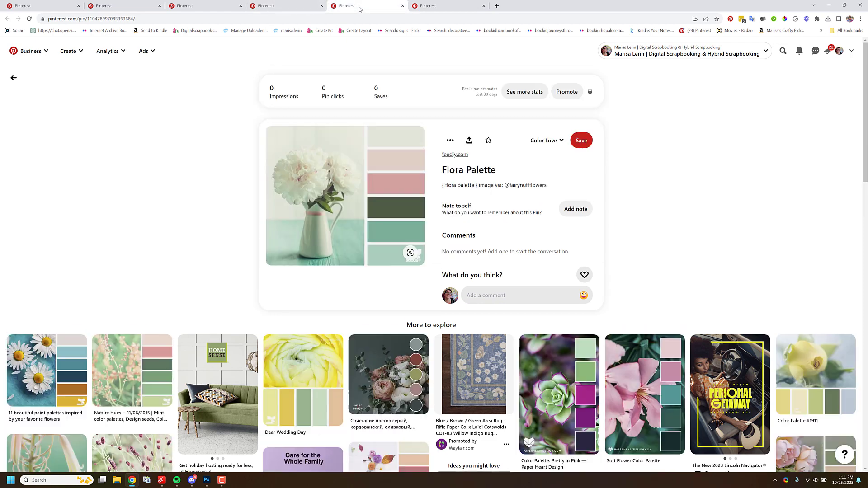
pyautogui.click(403, 6)
pyautogui.click(294, 9)
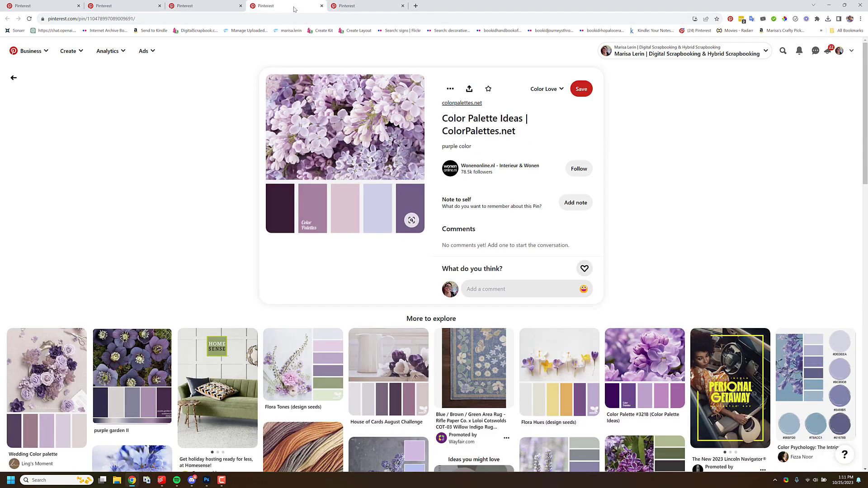
# Step: Open the Flora Hues pin in a new tab, close the lilac Color Palette Ideas tab, return to the pattern palette pin
pyautogui.rightClick(559, 368)
pyautogui.click(597, 234)
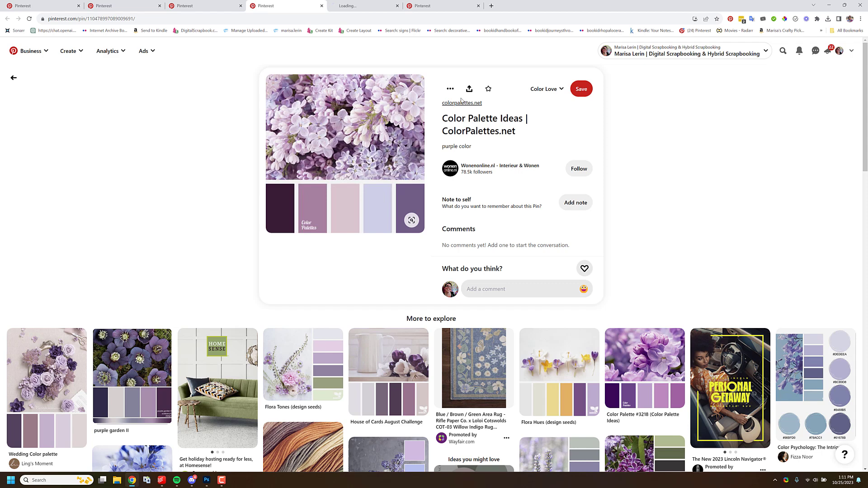
pyautogui.click(372, 8)
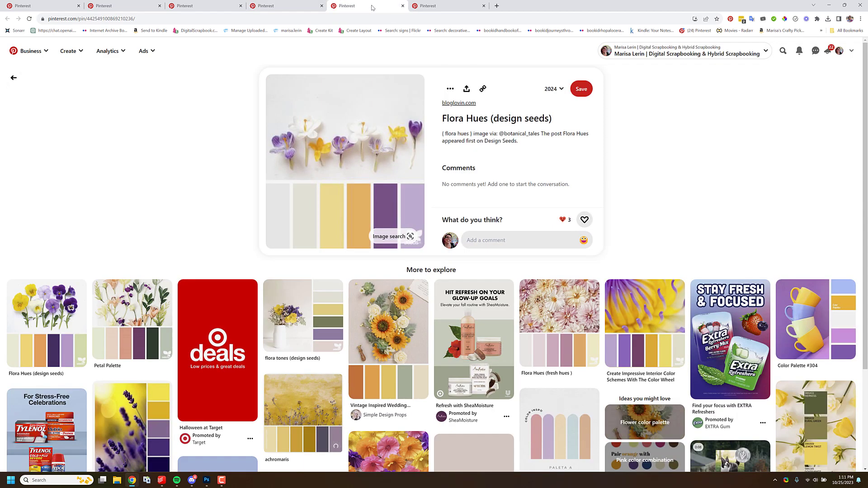
pyautogui.click(283, 7)
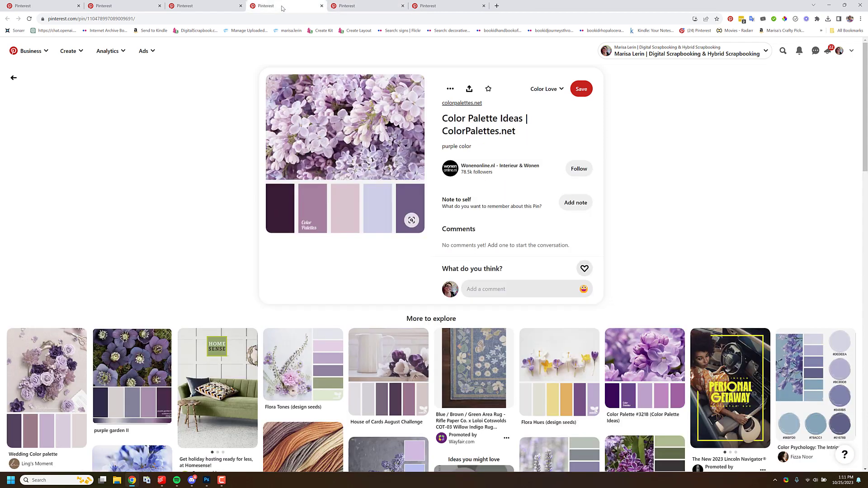
pyautogui.click(321, 6)
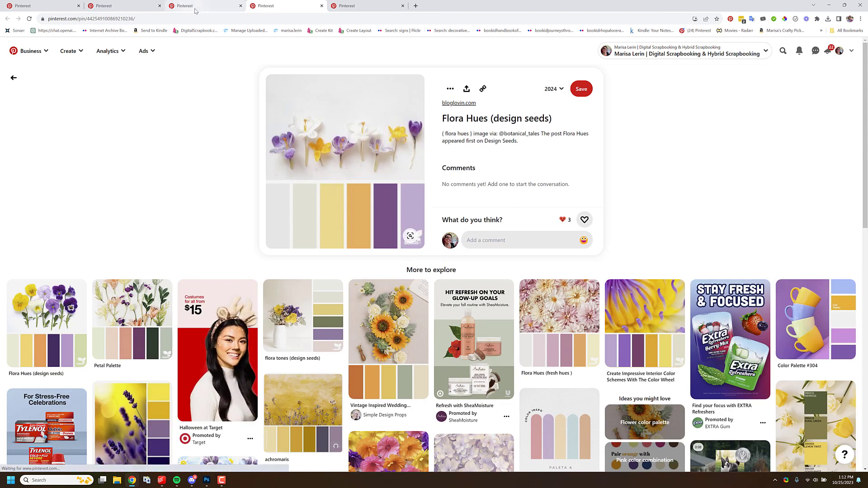
pyautogui.click(195, 9)
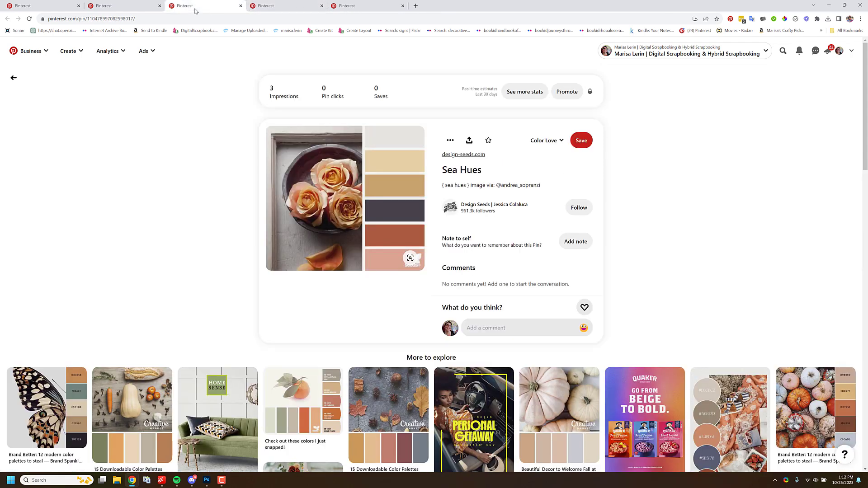
pyautogui.click(131, 8)
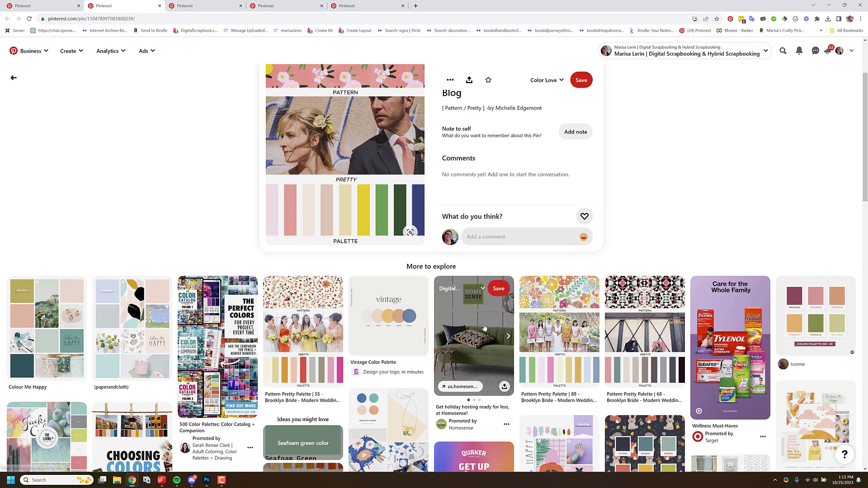
# Step: Scroll the pattern palette pin's page and open the Pantone Spring 2016 Color Report pin in a new tab
pyautogui.scroll(-3, 484, 327)
pyautogui.scroll(3, 322, 210)
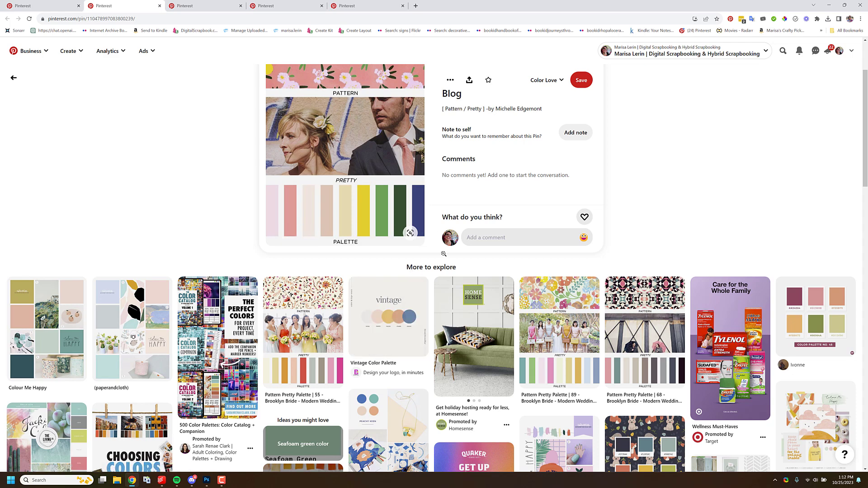
pyautogui.scroll(-1, 443, 254)
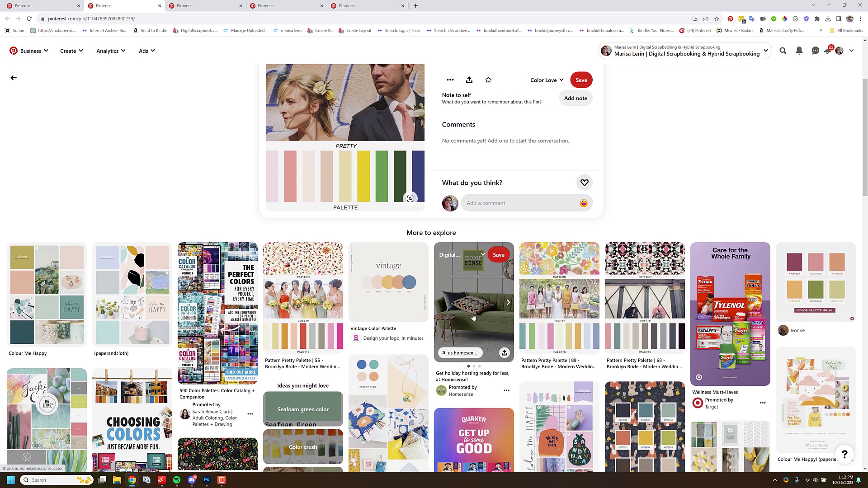
pyautogui.scroll(-4, 474, 317)
pyautogui.scroll(-3, 473, 317)
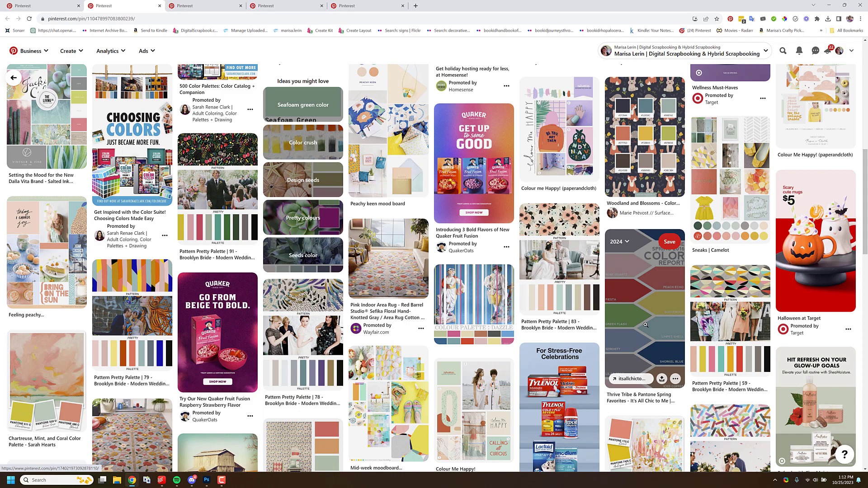
pyautogui.scroll(4, 660, 321)
pyautogui.scroll(-3, 650, 402)
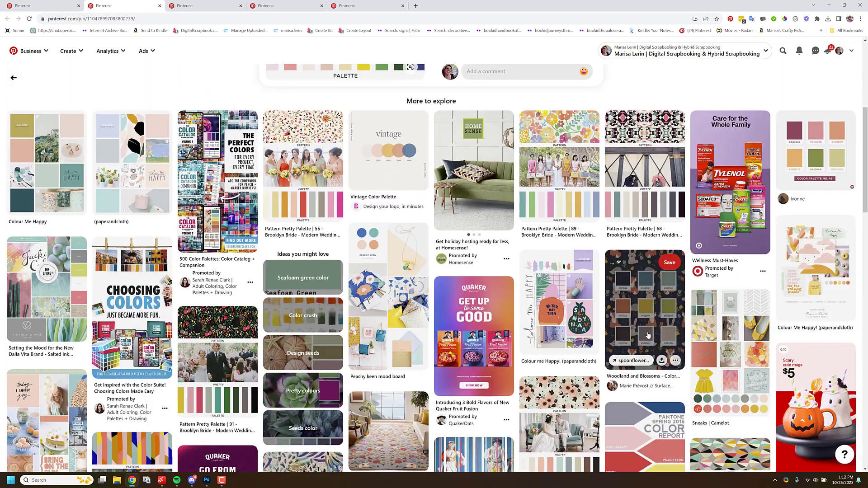
pyautogui.scroll(5, 650, 403)
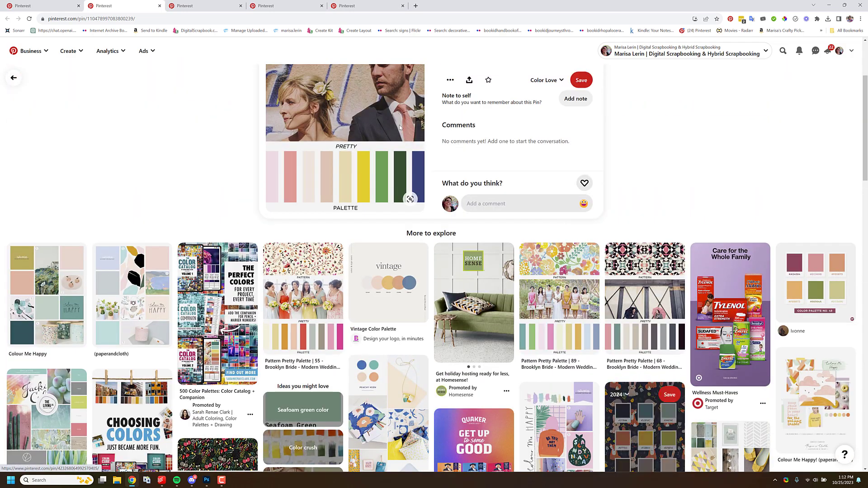
pyautogui.scroll(-6, 465, 180)
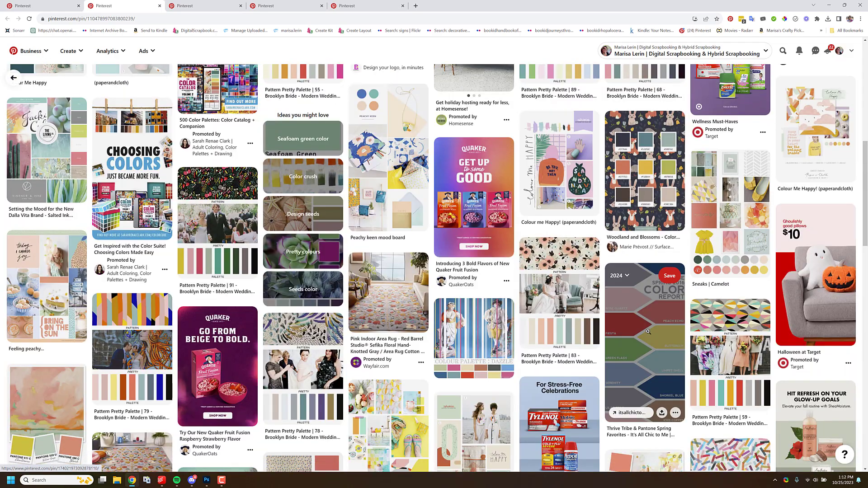
pyautogui.rightClick(647, 332)
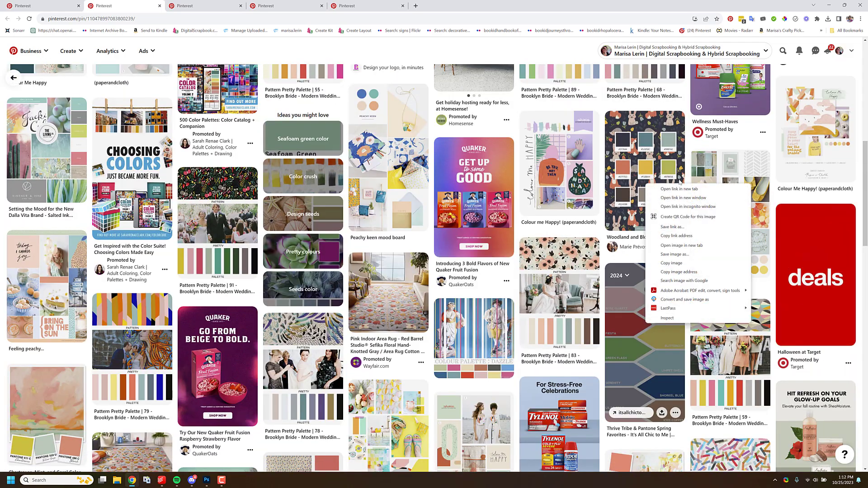
pyautogui.click(669, 186)
# Step: Save the Pattern Pretty Palette image to the computer
pyautogui.scroll(6, 504, 195)
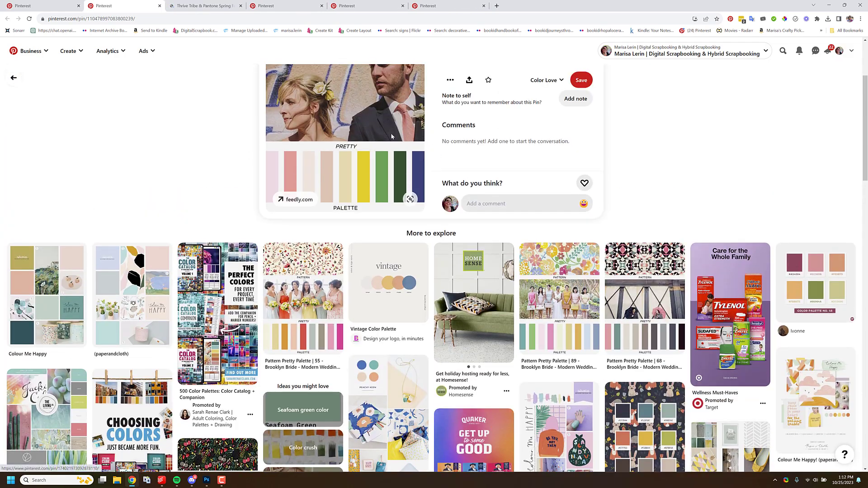
pyautogui.scroll(3, 407, 181)
pyautogui.rightClick(379, 141)
pyautogui.click(419, 156)
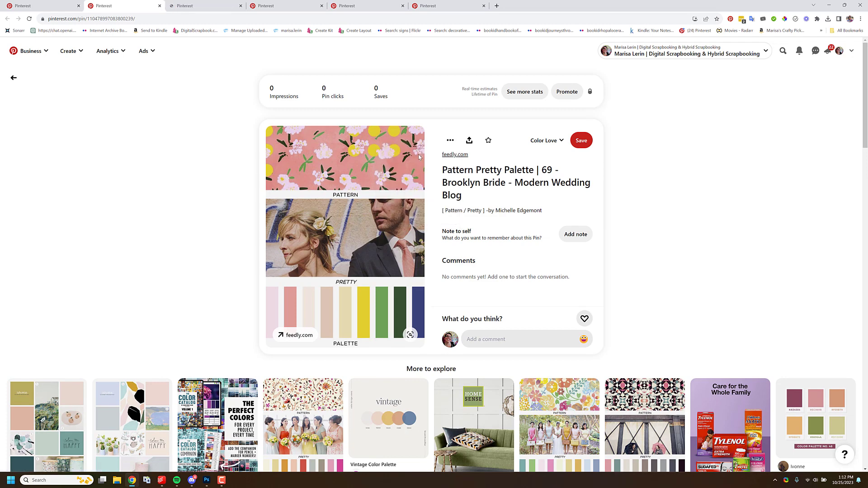
pyautogui.press('Return')
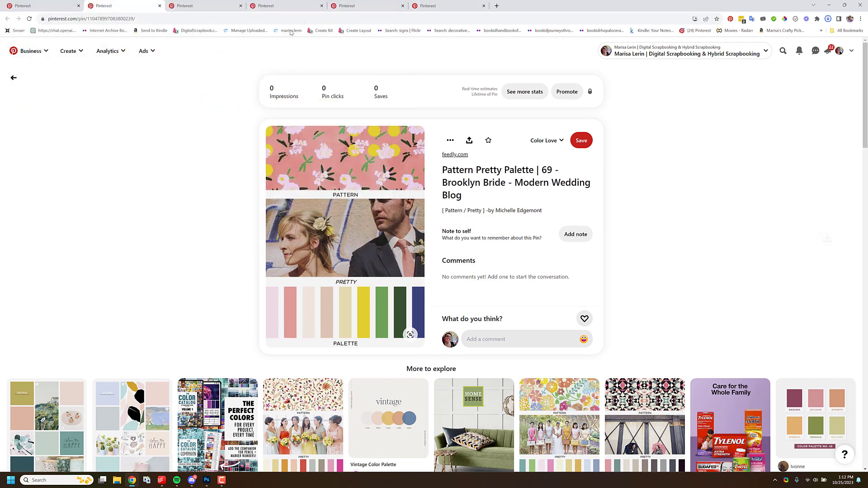
# Step: Save the Pantone Spring 2016 Color Report image, then bring up File Explorer
pyautogui.click(203, 5)
pyautogui.rightClick(372, 180)
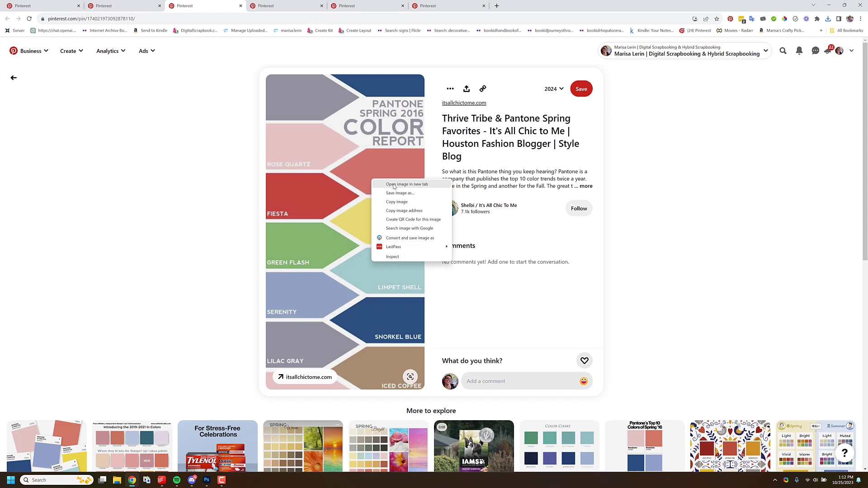
pyautogui.click(405, 190)
pyautogui.press('Return')
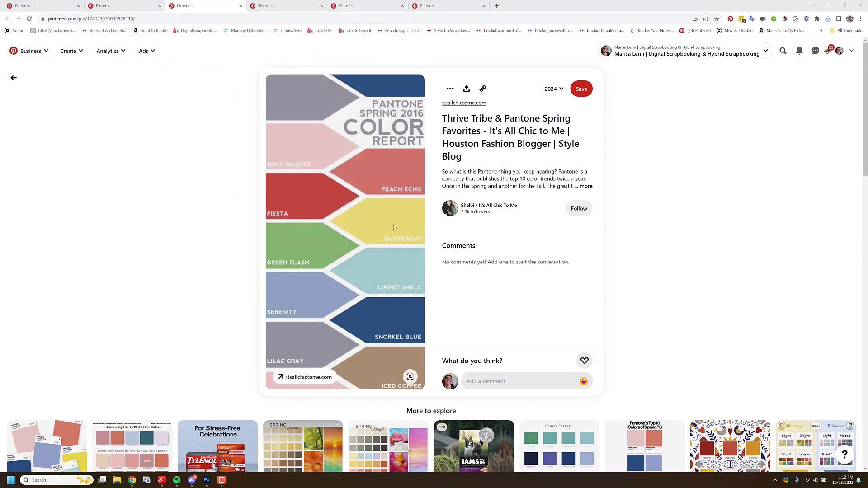
pyautogui.press('super+e')
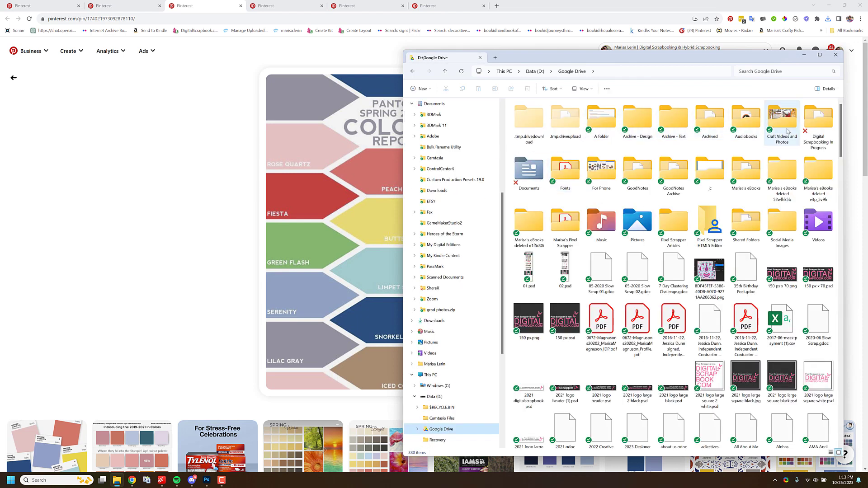
# Step: Open palette.psd from Google Drive > Digital Scrapbooking In Progress > Design Files > Kit > publish
pyautogui.click(824, 132)
pyautogui.doubleClick(824, 132)
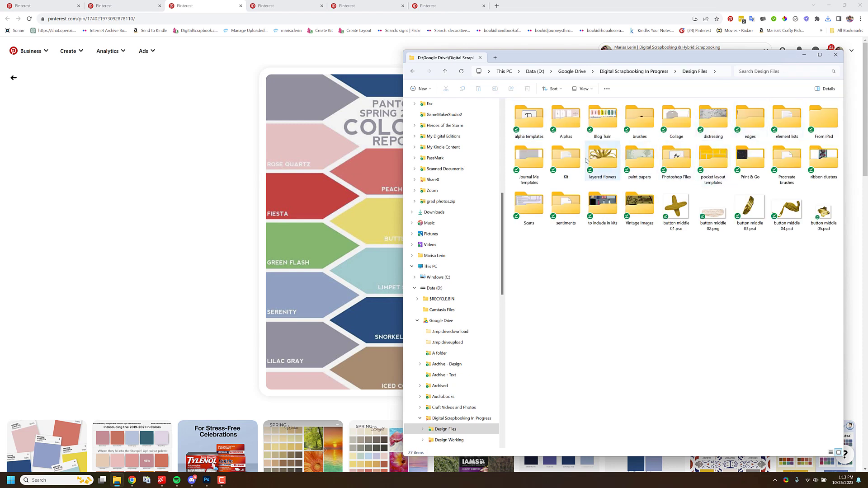
pyautogui.doubleClick(579, 161)
pyautogui.doubleClick(786, 121)
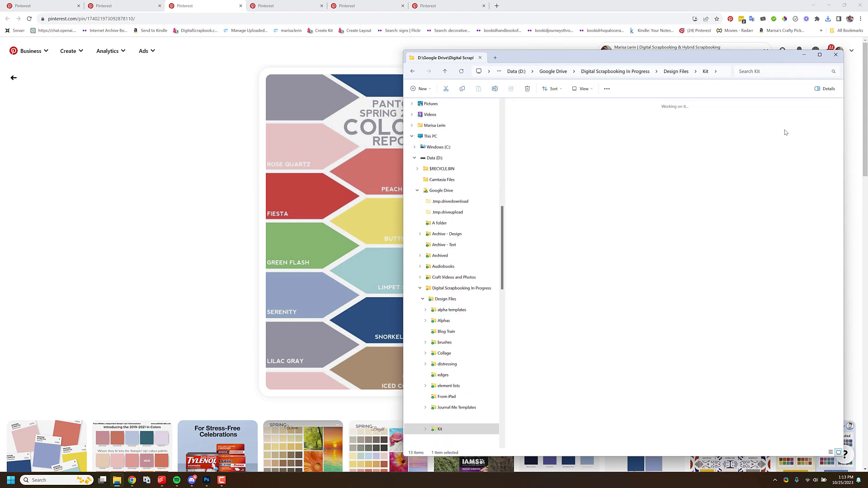
pyautogui.click(601, 123)
pyautogui.scroll(2, 427, 141)
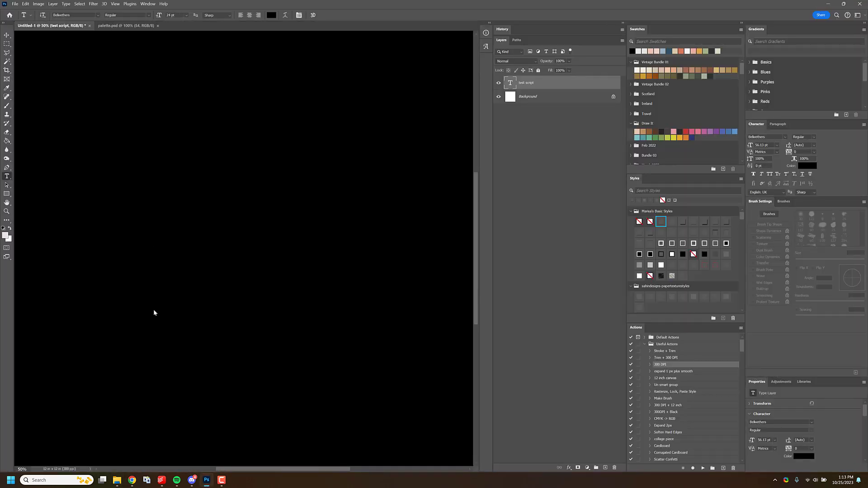
# Step: Drag the downloaded palette image from Downloads into palette.psd in Photoshop
pyautogui.click(117, 480)
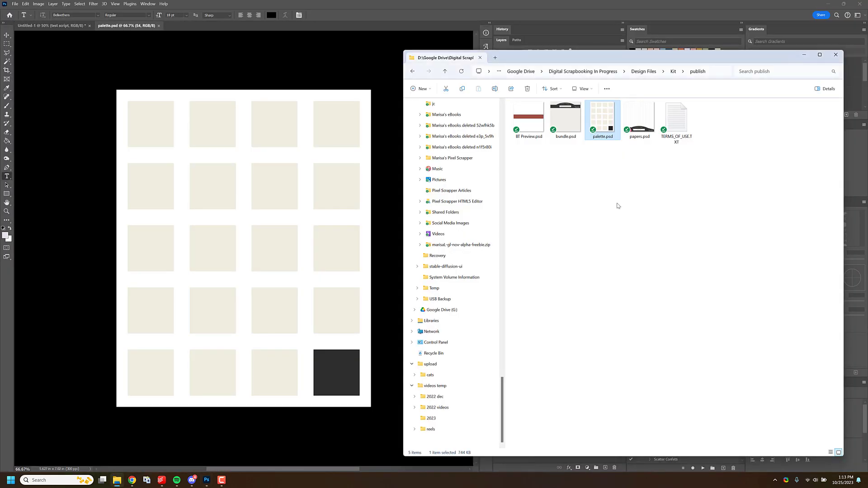
pyautogui.scroll(10, 450, 149)
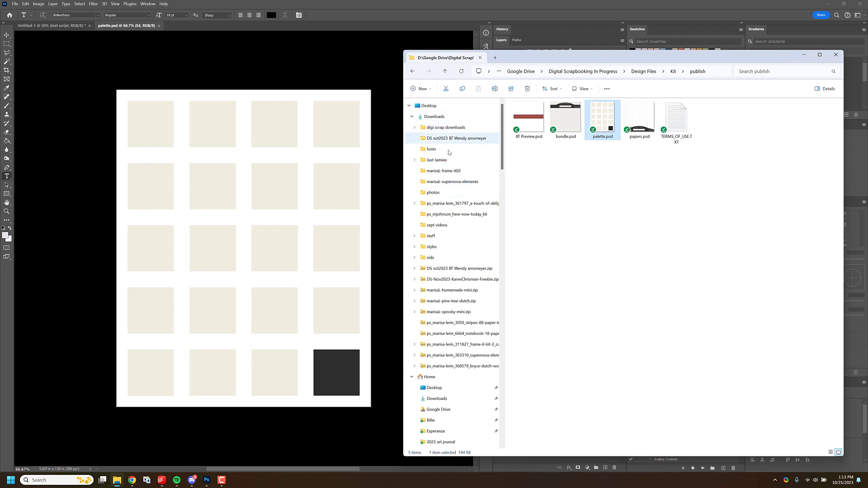
pyautogui.click(451, 119)
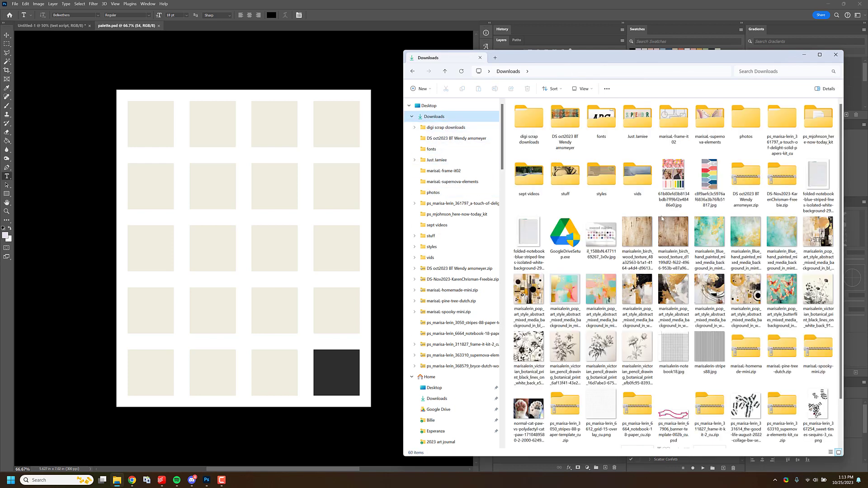
pyautogui.scroll(-1, 675, 344)
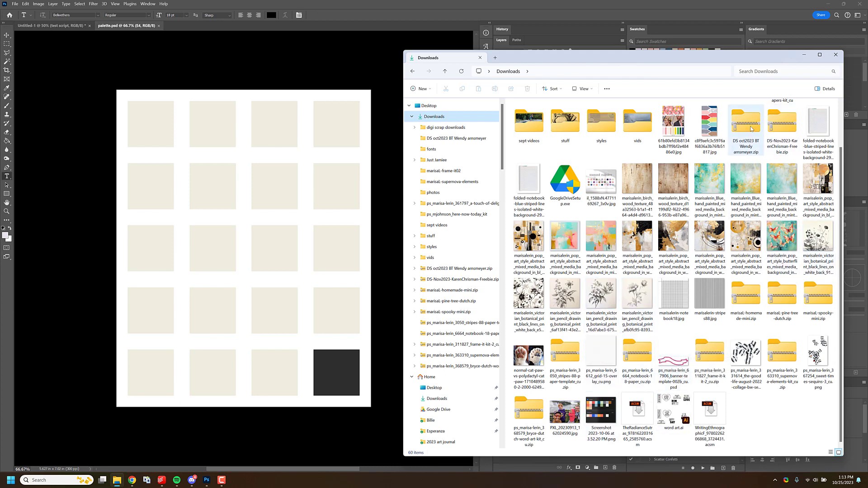
pyautogui.click(697, 126)
pyautogui.moveTo(691, 126); pyautogui.dragTo(302, 184)
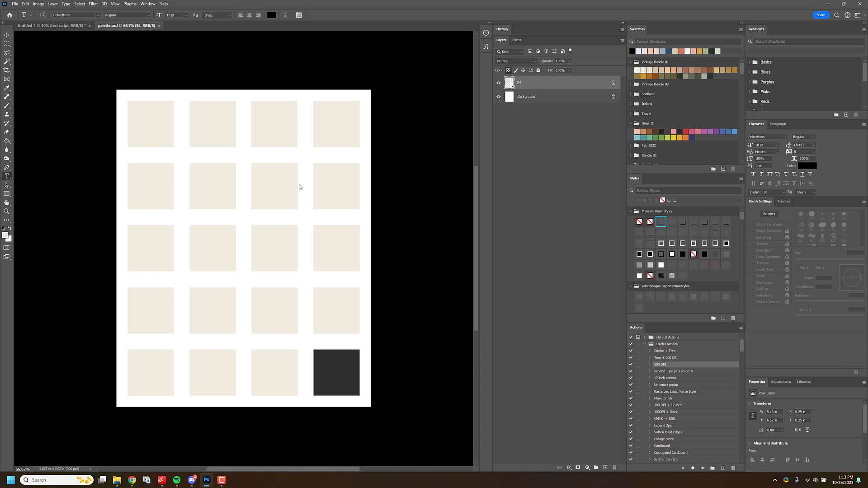
# Step: Commit the placed images and move the Pantone report left and the pattern palette upward
pyautogui.press('Return')
pyautogui.press('Return')
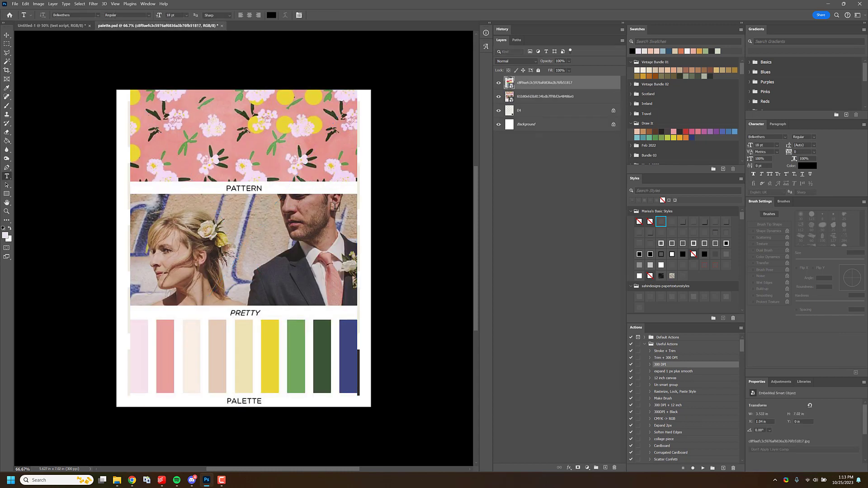
pyautogui.press('v')
pyautogui.moveTo(300, 188); pyautogui.dragTo(280, 189)
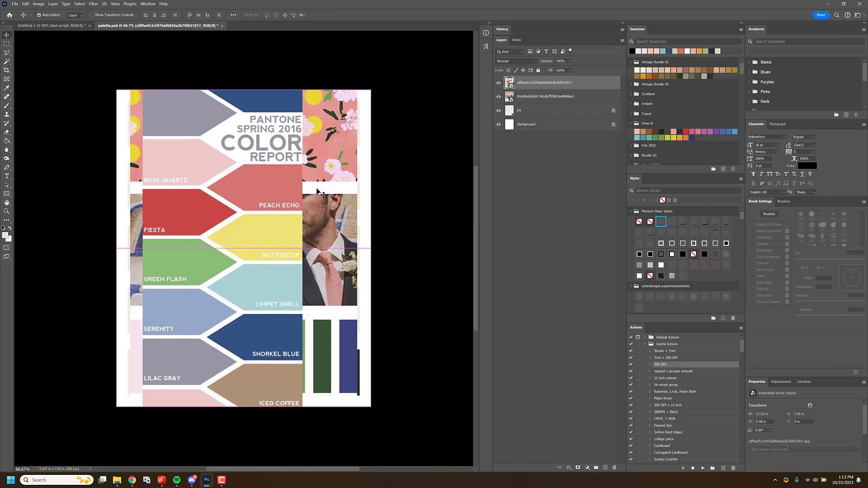
pyautogui.moveTo(337, 226); pyautogui.dragTo(349, 41)
pyautogui.moveTo(291, 144); pyautogui.dragTo(321, 144)
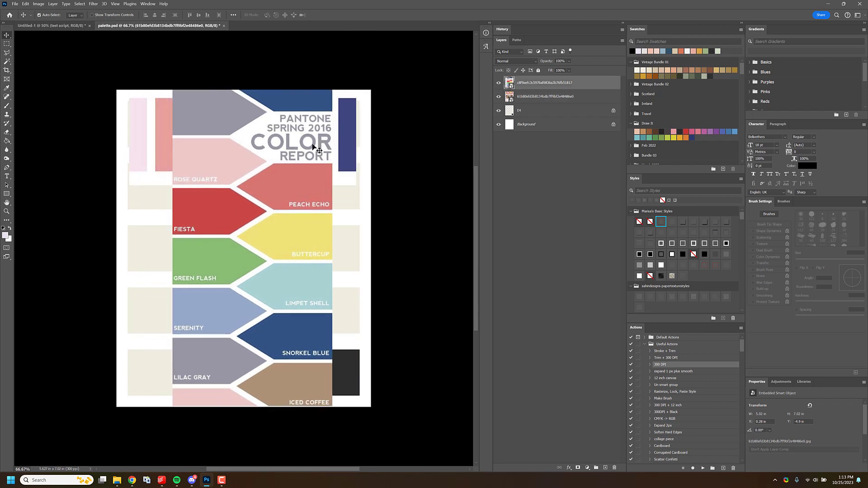
# Step: Scale the Pantone report down to about a third, move it up-right, and nudge the palette stripes
pyautogui.hotkey('ctrl', 't')
pyautogui.moveTo(253, 95); pyautogui.dragTo(253, 233)
pyautogui.press('Return')
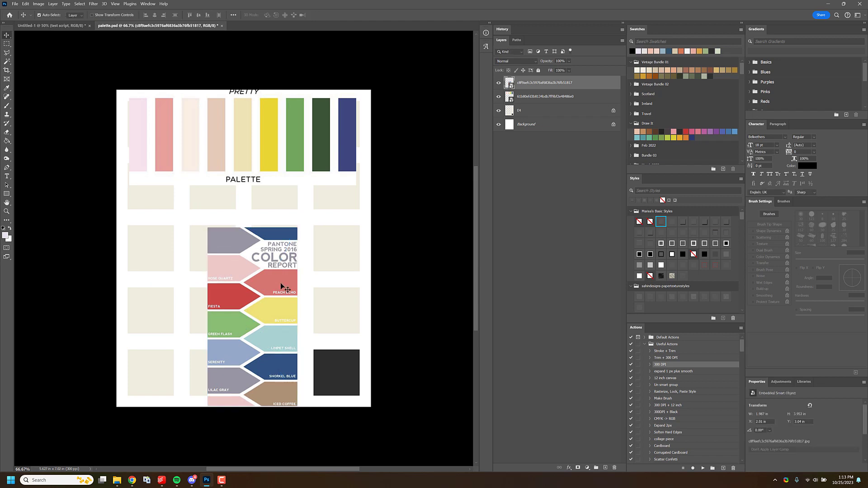
pyautogui.moveTo(281, 288); pyautogui.dragTo(338, 226)
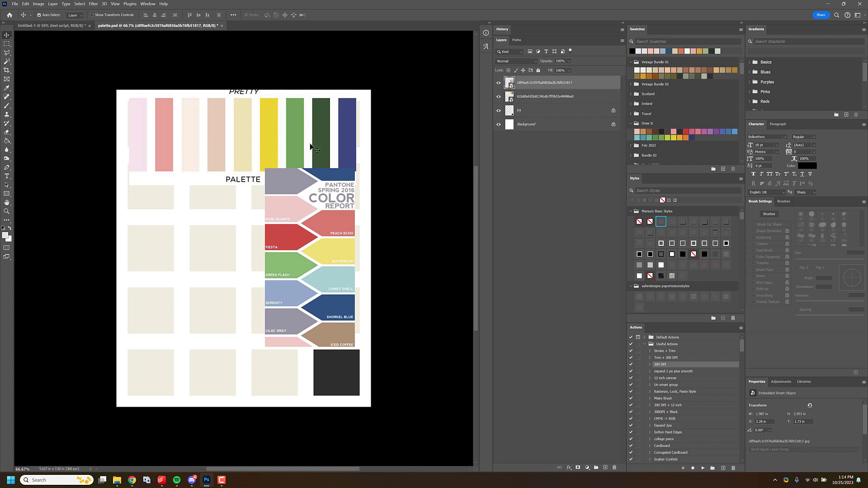
pyautogui.moveTo(288, 135); pyautogui.dragTo(296, 127)
# Step: Rotate the palette stripes image by 15° and place it on the template sheet
pyautogui.hotkey('ctrl', 't')
pyautogui.moveTo(332, 185); pyautogui.dragTo(154, 232)
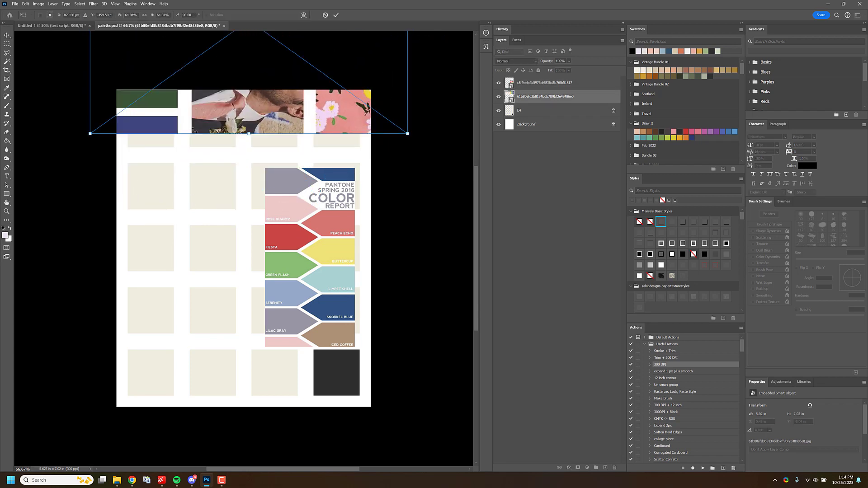
pyautogui.moveTo(193, 130); pyautogui.dragTo(353, 278)
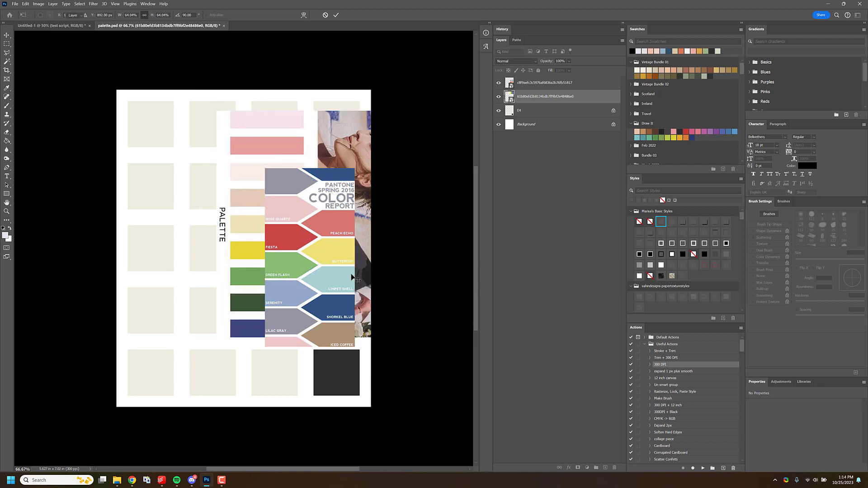
pyautogui.press('Return')
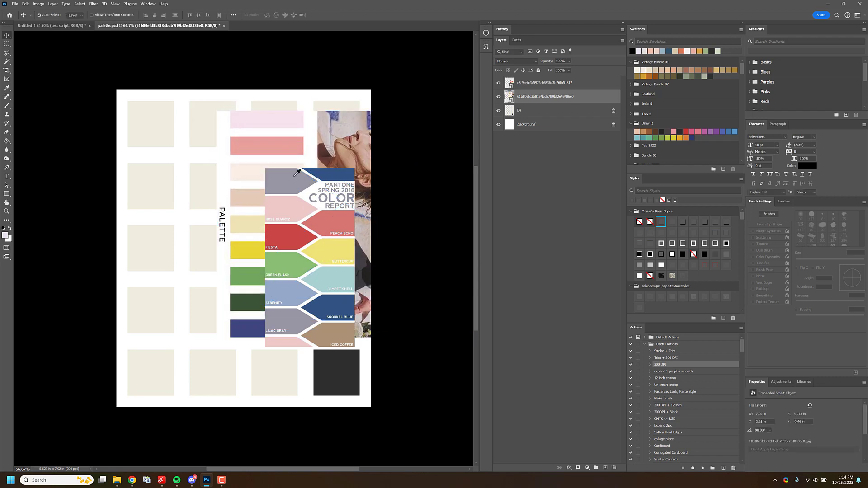
# Step: On the E4 layer, sample pale pink and salmon, filling column one's second square salmon
pyautogui.press('i')
pyautogui.click(276, 121)
pyautogui.click(532, 114)
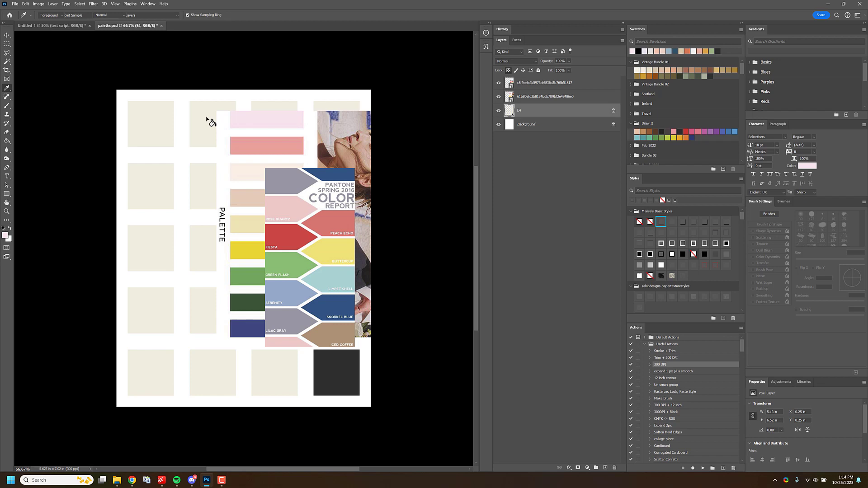
pyautogui.press('g')
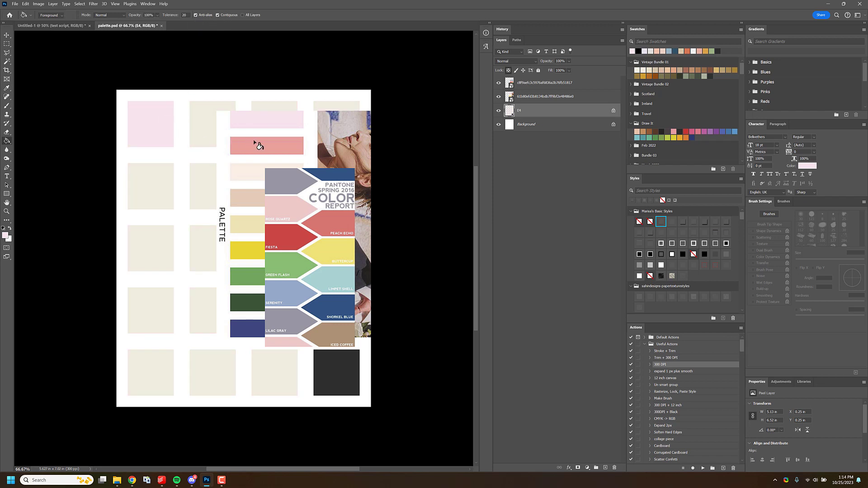
pyautogui.press('i')
pyautogui.click(271, 146)
pyautogui.press('g')
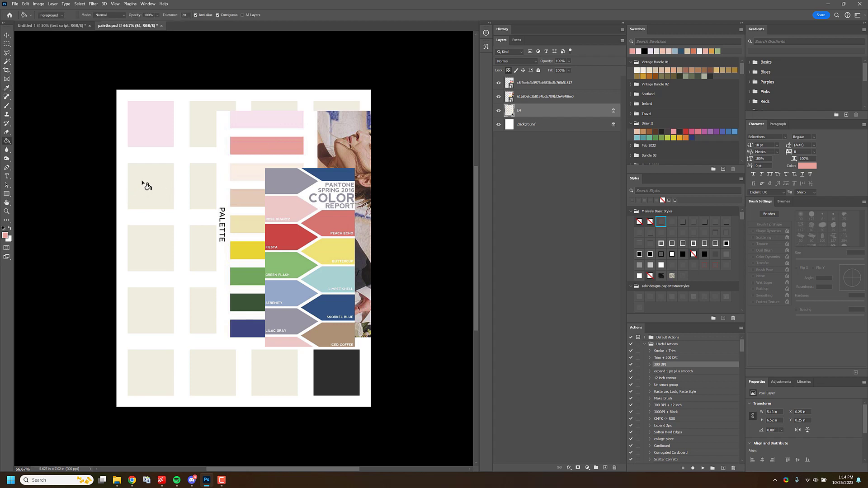
pyautogui.click(155, 186)
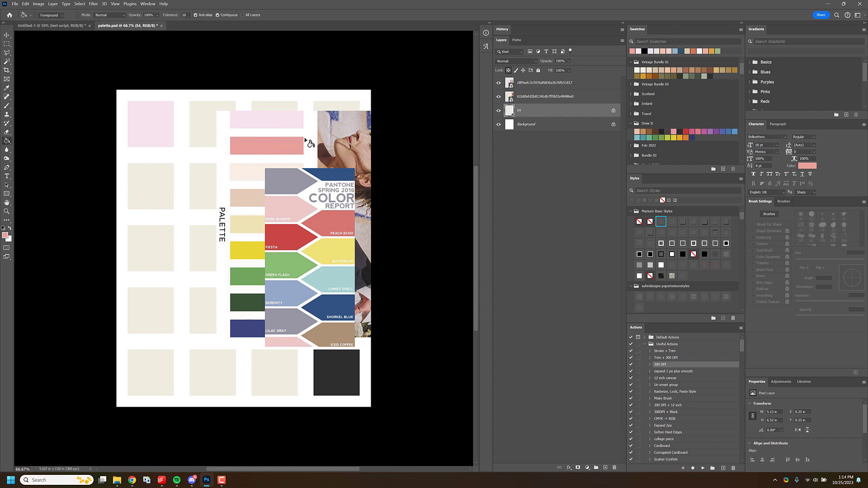
# Step: Fill column one's third square with Peach Echo and its fourth square with Fiesta red
pyautogui.press('i')
pyautogui.click(324, 218)
pyautogui.press('g')
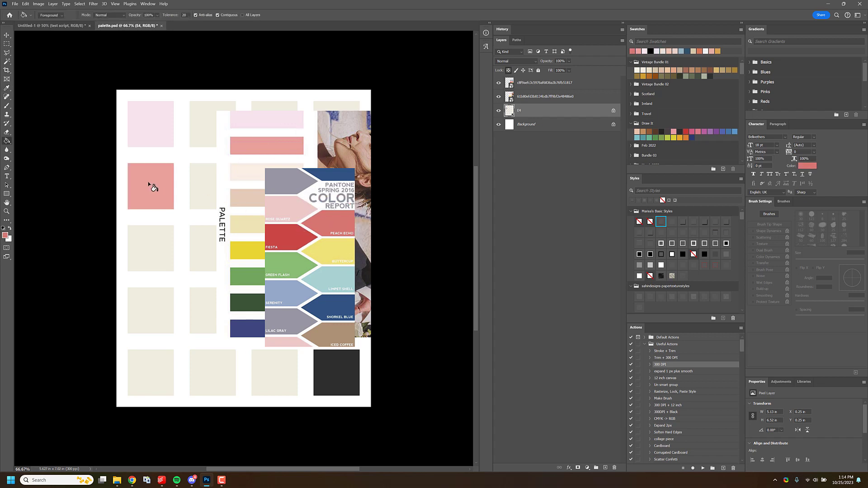
pyautogui.click(150, 186)
pyautogui.hotkey('ctrl', 'z')
pyautogui.click(160, 250)
pyautogui.press('i')
pyautogui.click(293, 237)
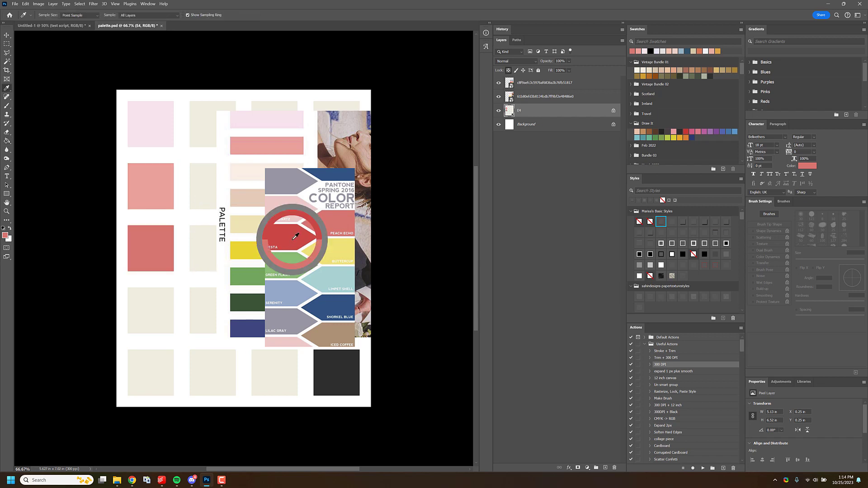
pyautogui.press('g')
pyautogui.click(150, 314)
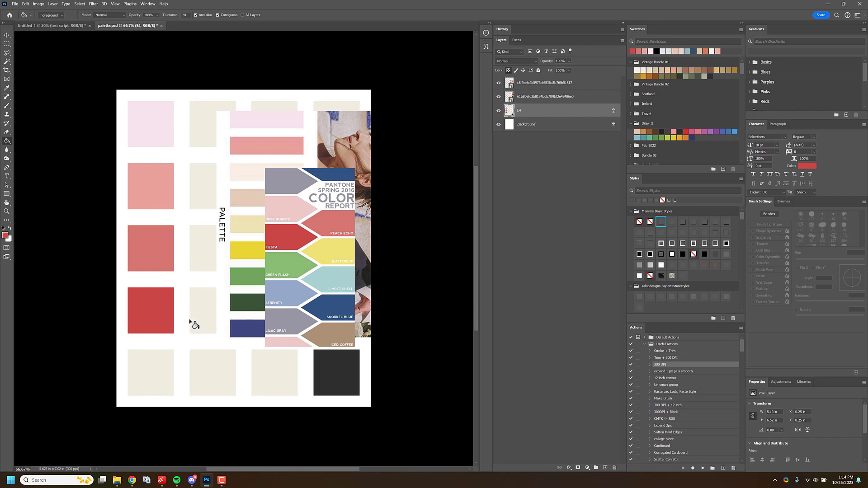
# Step: Fill column two's top square Buttercup yellow and its second square bright yellow
pyautogui.press('i')
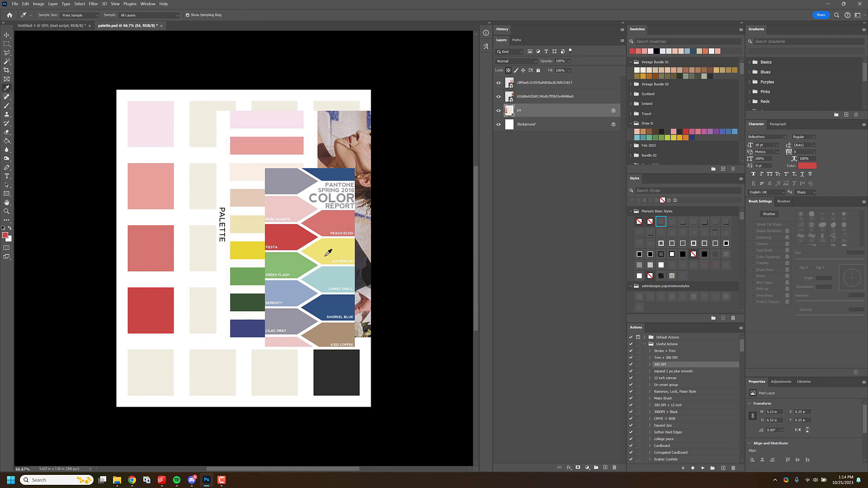
pyautogui.click(330, 251)
pyautogui.press('g')
pyautogui.click(202, 131)
pyautogui.press('i')
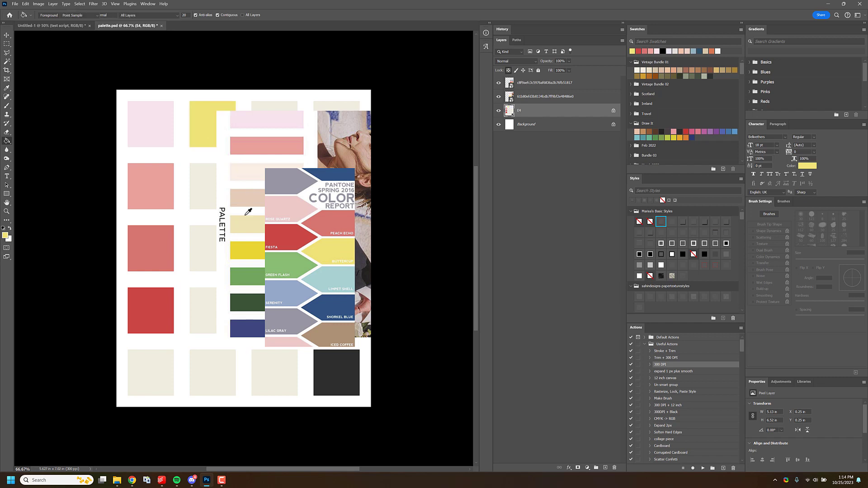
pyautogui.click(257, 248)
pyautogui.press('g')
pyautogui.click(206, 191)
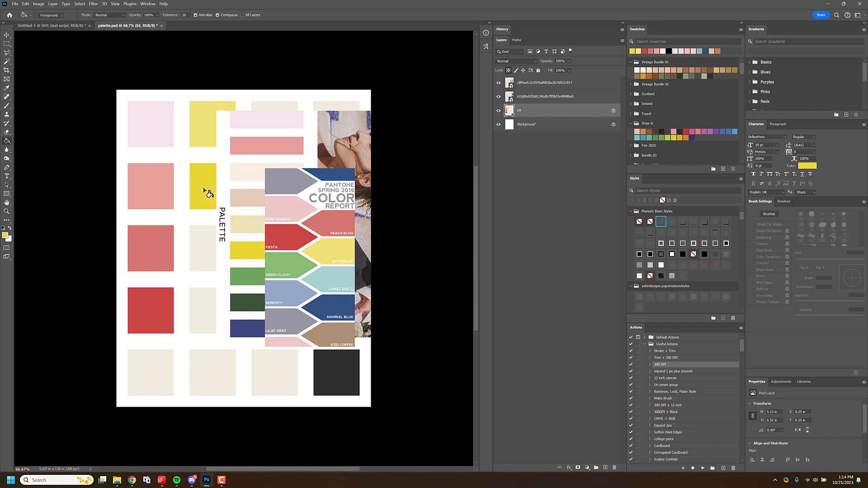
# Step: Lighten the sampled yellow in the Color Picker and refill column two's top square
pyautogui.press('i')
pyautogui.click(209, 134)
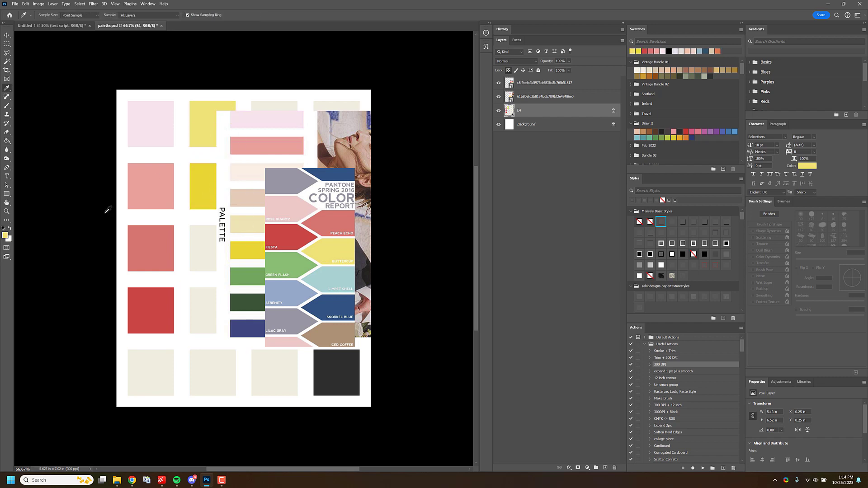
pyautogui.click(5, 235)
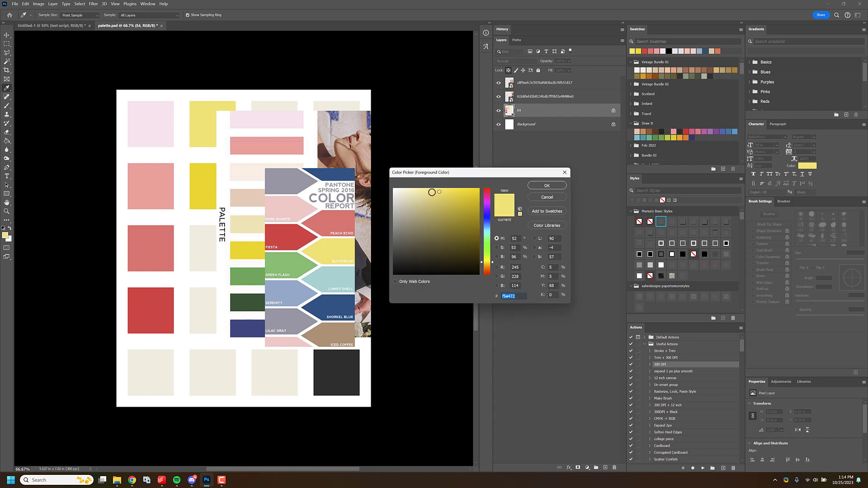
pyautogui.click(429, 192)
pyautogui.press('Return')
pyautogui.press('g')
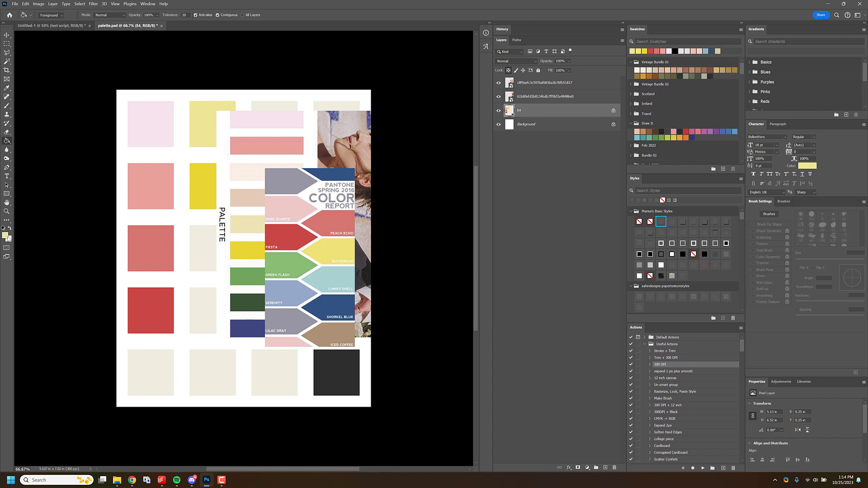
pyautogui.click(6, 236)
pyautogui.moveTo(426, 192); pyautogui.dragTo(428, 188)
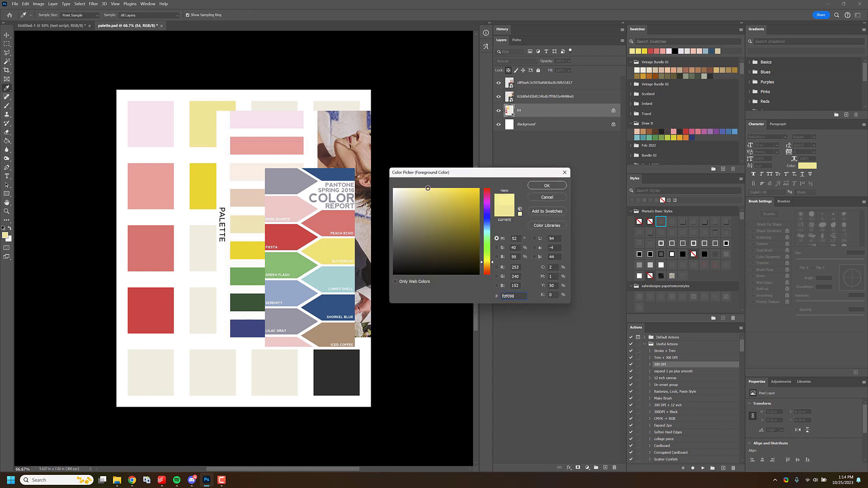
pyautogui.press('Return')
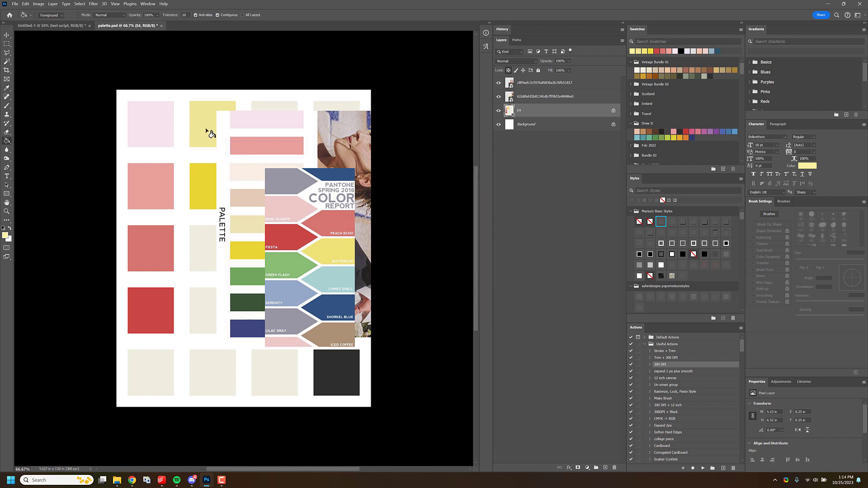
pyautogui.click(208, 131)
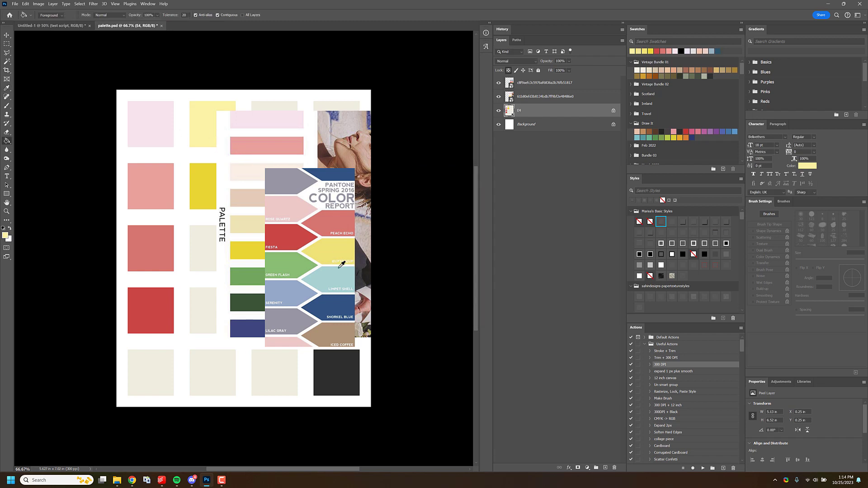
# Step: Fill column two's third square Green Flash and its fourth square dark green
pyautogui.press('i')
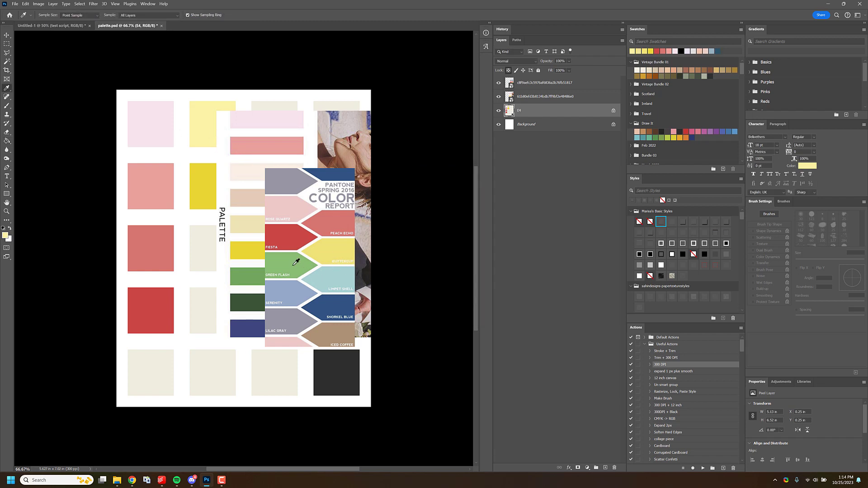
pyautogui.click(294, 265)
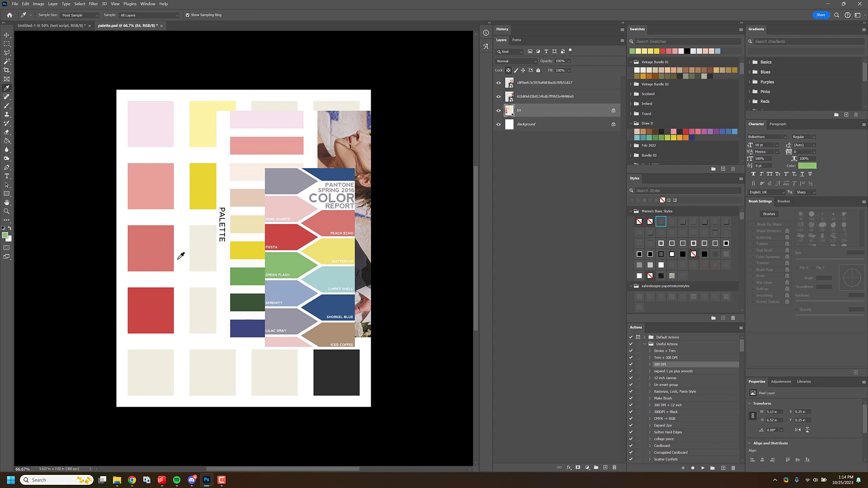
pyautogui.press('g')
pyautogui.click(209, 254)
pyautogui.press('i')
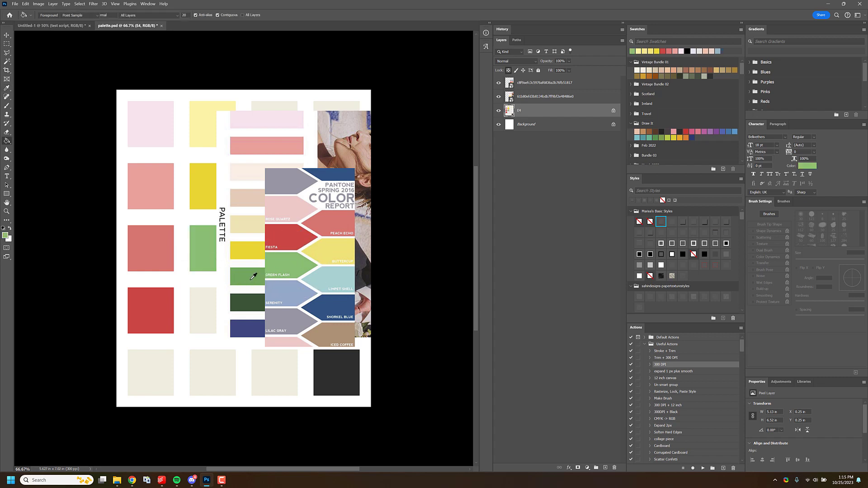
pyautogui.click(248, 284)
pyautogui.press('g')
pyautogui.click(208, 309)
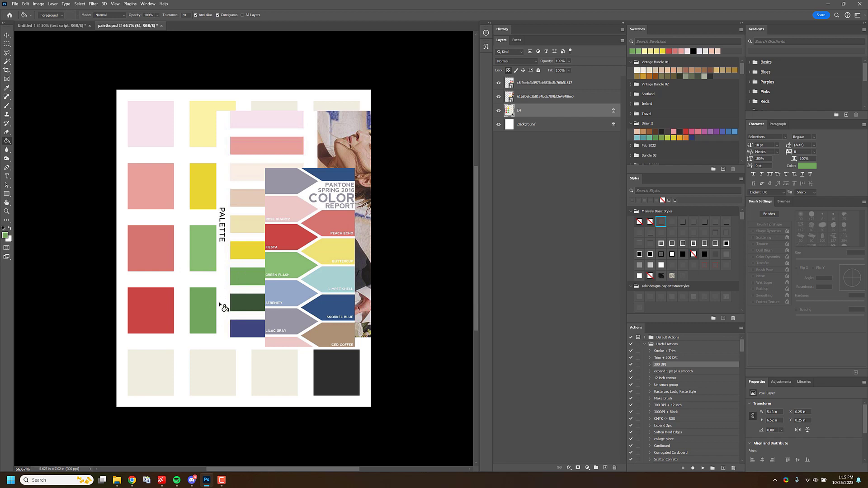
pyautogui.press('i')
pyautogui.click(250, 302)
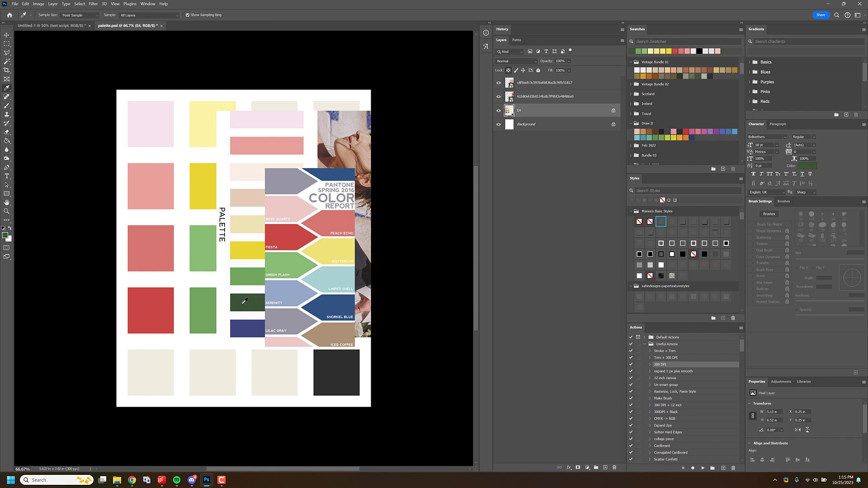
pyautogui.press('g')
pyautogui.click(206, 305)
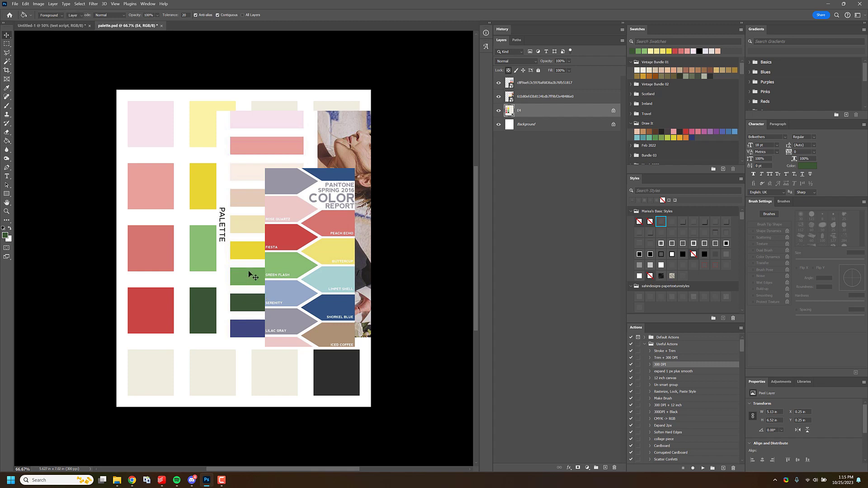
# Step: Shift the palette images aside and fill column three's top two squares Limpet Shell and Serenity blue
pyautogui.press('v')
pyautogui.moveTo(252, 281)
pyautogui.mouseDown()
pyautogui.moveTo(296, 267)
pyautogui.moveTo(344, 268)
pyautogui.moveTo(369, 283)
pyautogui.moveTo(221, 301)
pyautogui.moveTo(201, 316)
pyautogui.moveTo(147, 266)
pyautogui.moveTo(161, 283)
pyautogui.mouseUp()
pyautogui.press('i')
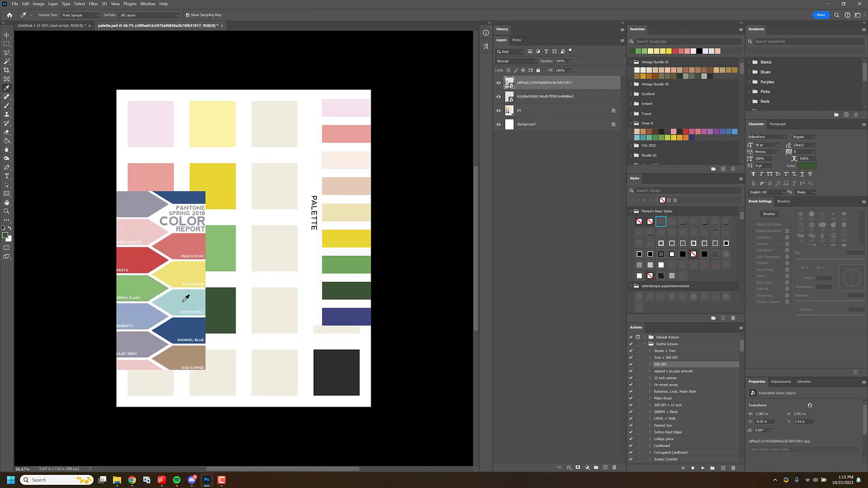
pyautogui.click(179, 293)
pyautogui.press('g')
pyautogui.click(276, 135)
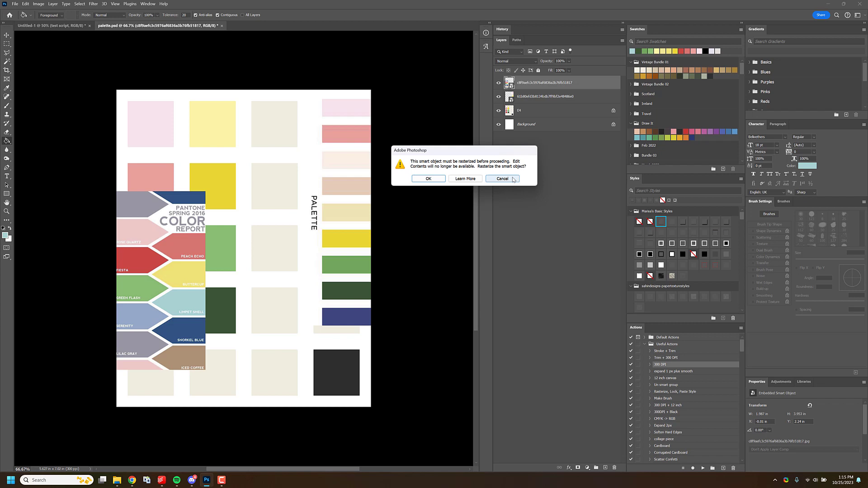
pyautogui.click(503, 178)
pyautogui.click(520, 110)
pyautogui.click(278, 129)
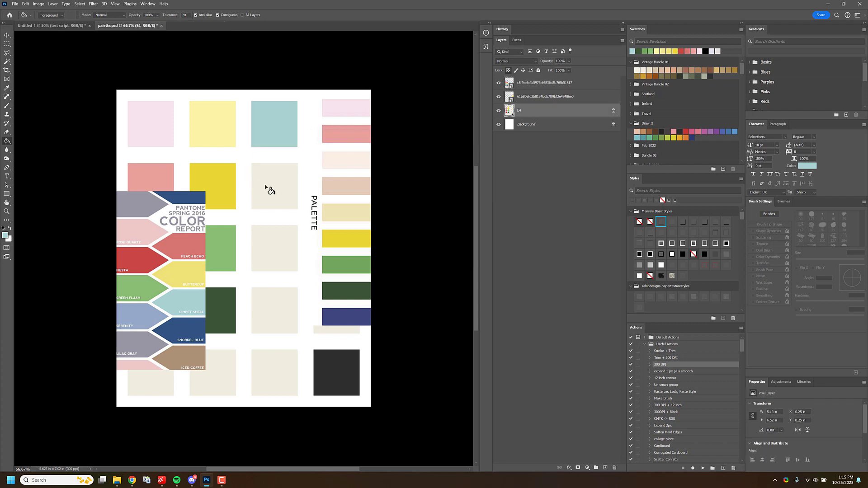
pyautogui.keyDown('alt'); pyautogui.click(143, 319); pyautogui.keyUp('alt')
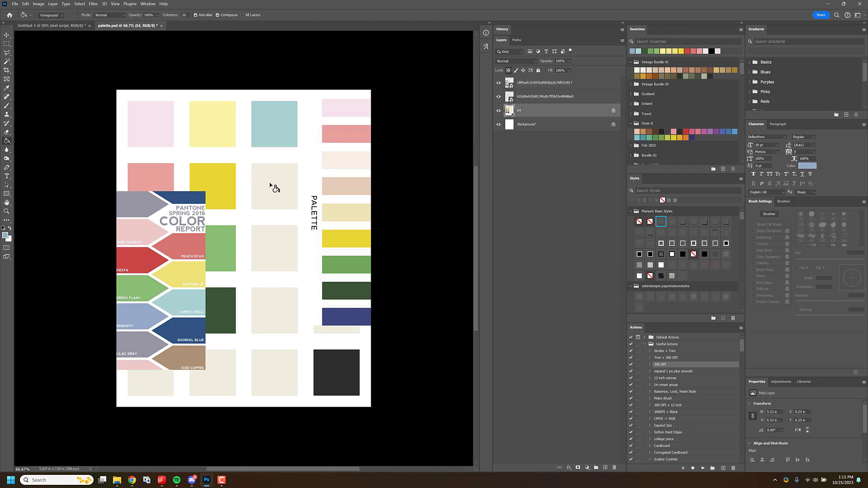
pyautogui.click(274, 188)
# Step: Fill column three's third square Snorkel Blue and fourth Lilac Gray, then sample Iced Coffee tan
pyautogui.press('i')
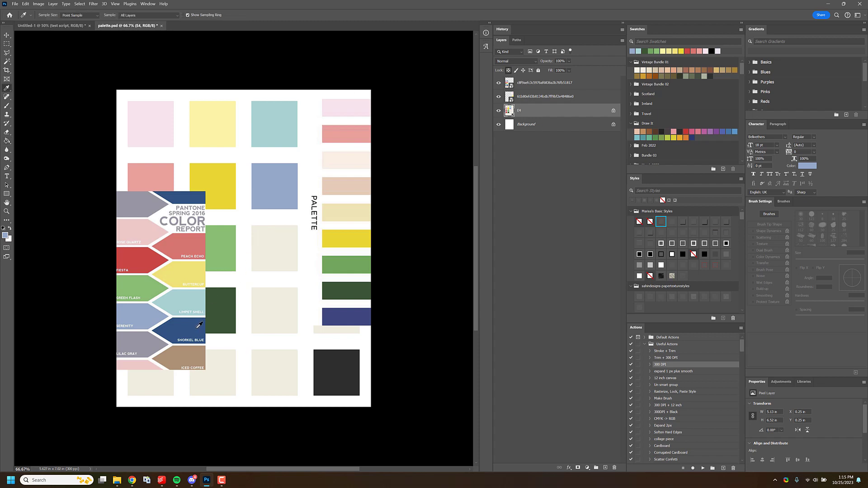
pyautogui.click(199, 326)
pyautogui.press('g')
pyautogui.click(279, 248)
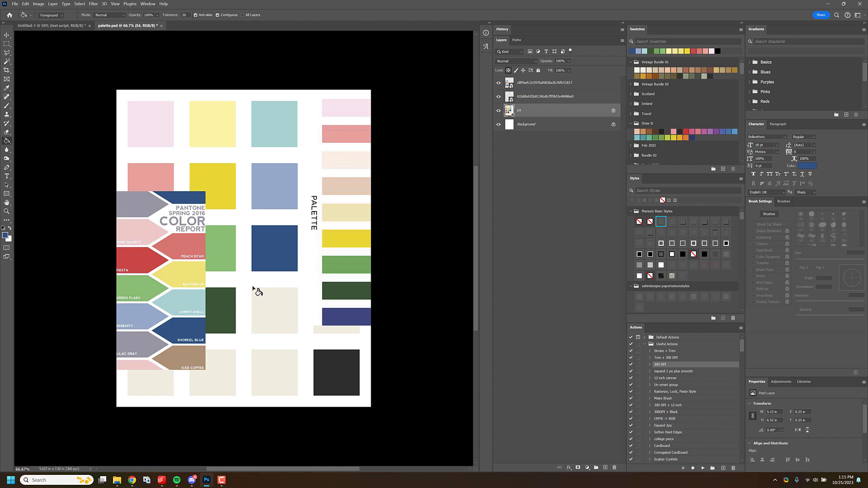
pyautogui.keyDown('alt'); pyautogui.click(144, 337); pyautogui.keyUp('alt')
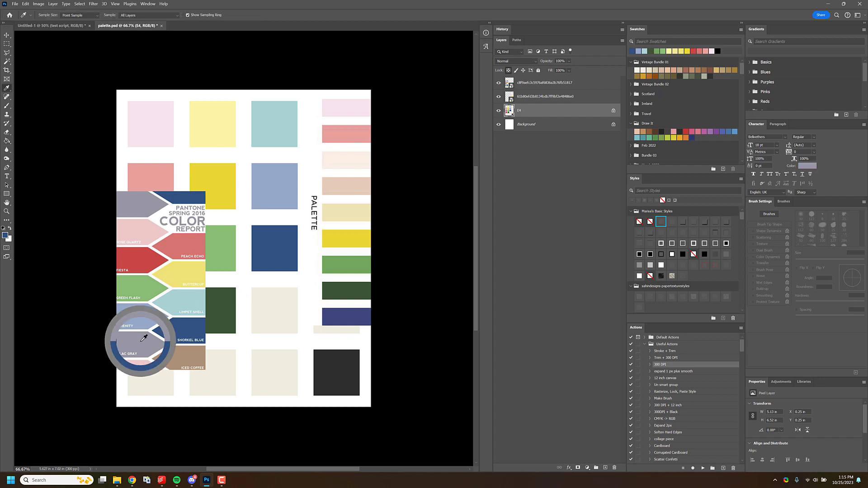
pyautogui.click(282, 325)
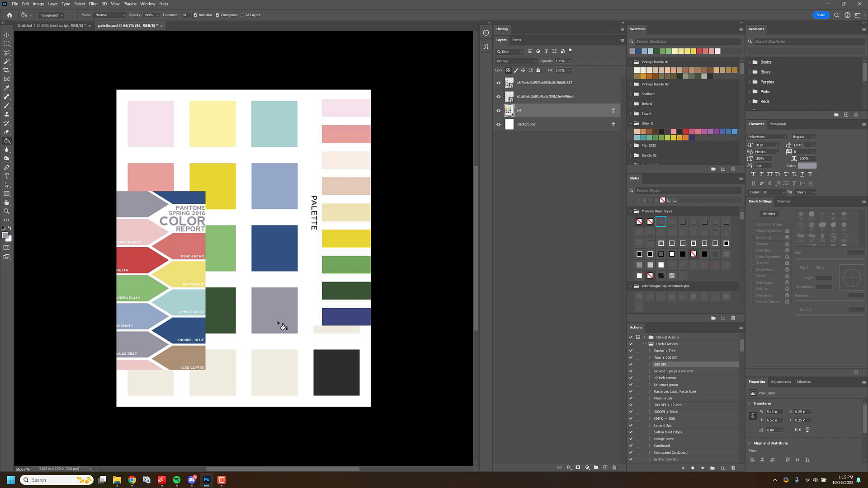
pyautogui.press('i')
pyautogui.click(196, 352)
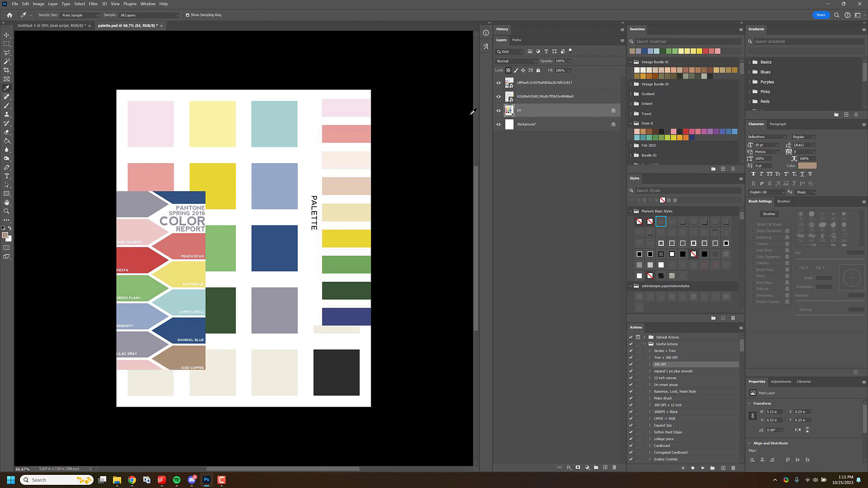
pyautogui.press('g')
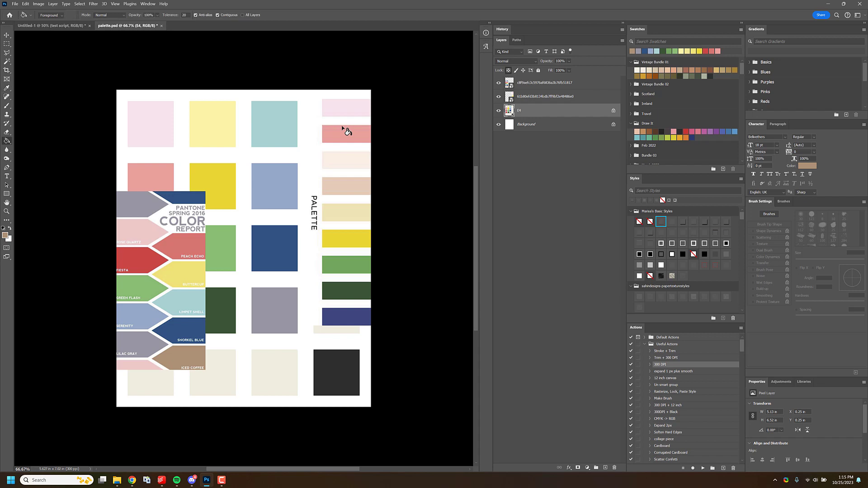
# Step: Hide the Pantone chart and palette strip layers, keeping the E4 colour grid layer visible
pyautogui.click(498, 106)
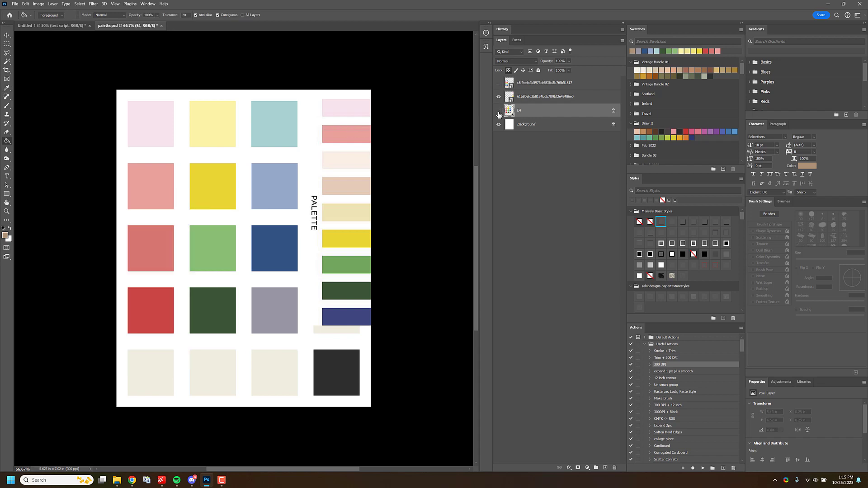
pyautogui.click(499, 110)
pyautogui.click(499, 110)
pyautogui.click(499, 97)
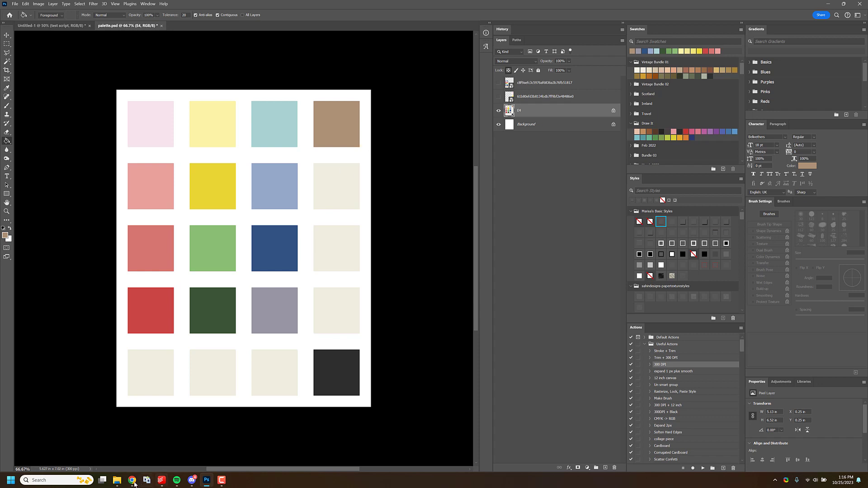
# Step: In Chrome, close the surplus Pinterest tabs, including Pattern Pretty Palette and Sea Hues
pyautogui.click(134, 482)
pyautogui.click(291, 10)
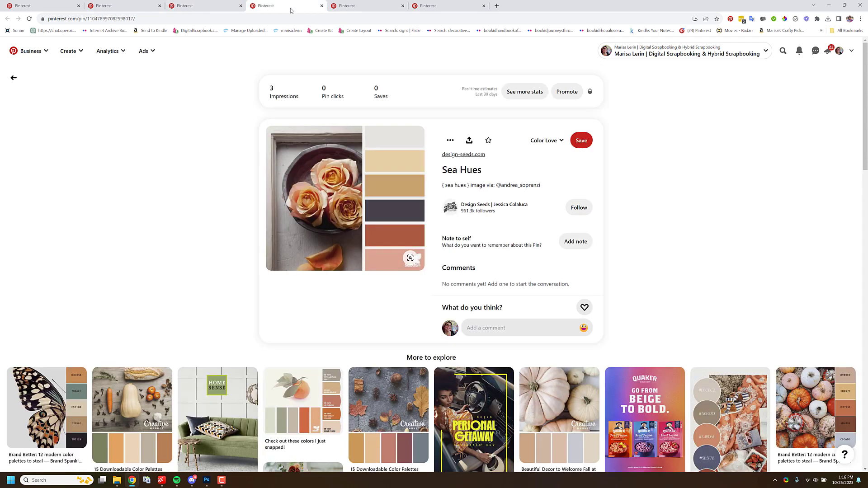
pyautogui.click(125, 6)
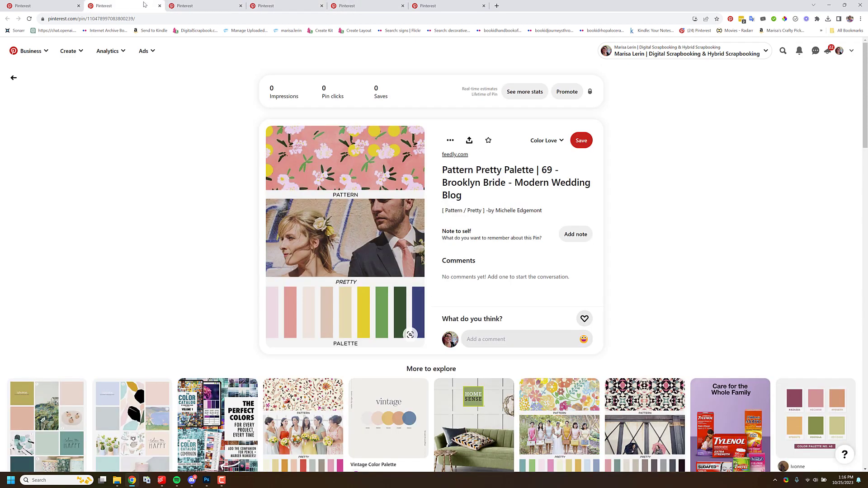
pyautogui.click(159, 6)
pyautogui.click(159, 5)
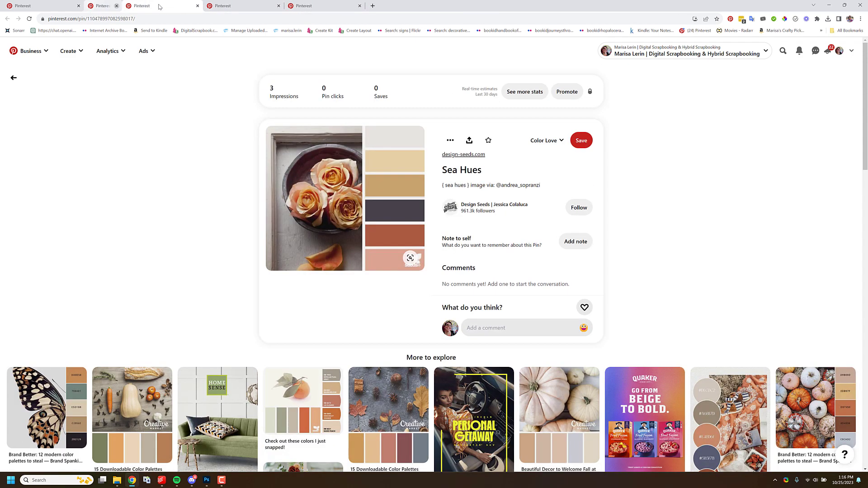
pyautogui.click(216, 9)
pyautogui.click(270, 9)
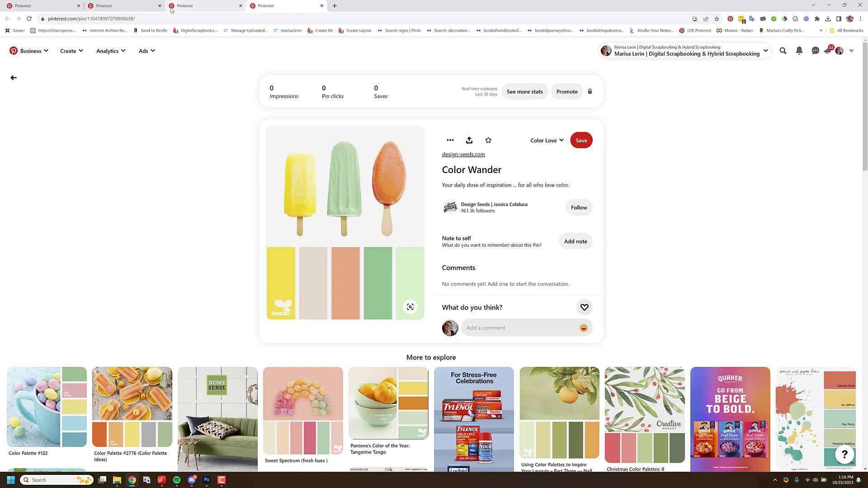
pyautogui.click(154, 7)
pyautogui.click(159, 6)
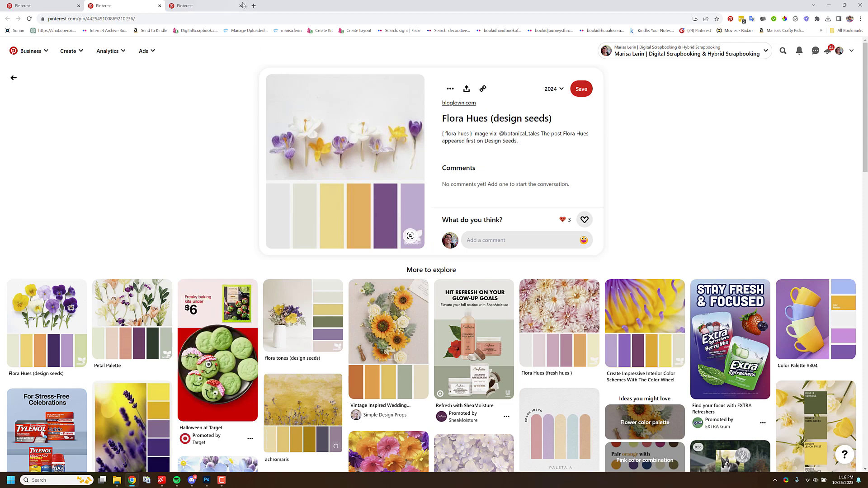
# Step: Download the Color Wander palette image and start saving the Flora Hues image
pyautogui.click(217, 9)
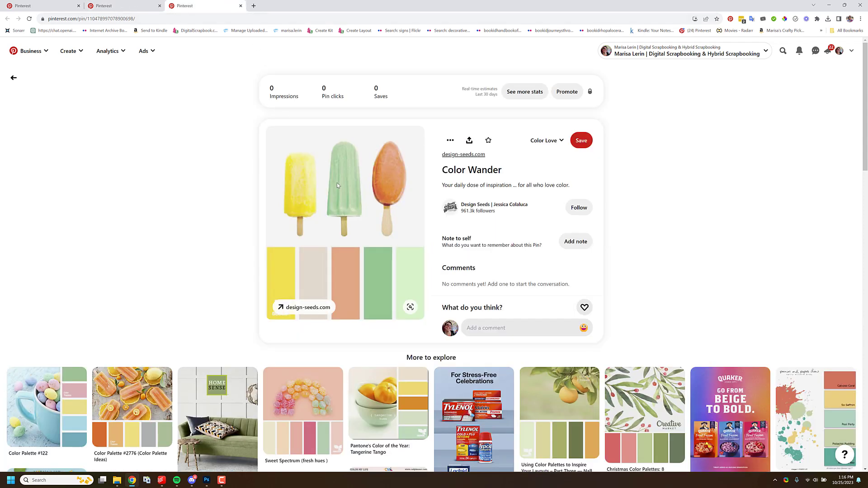
pyautogui.scroll(-3, 336, 182)
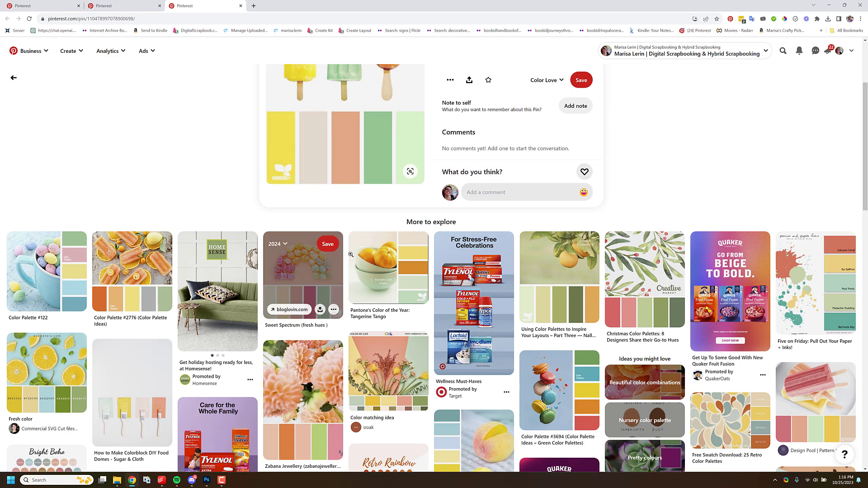
pyautogui.rightClick(358, 122)
pyautogui.click(374, 127)
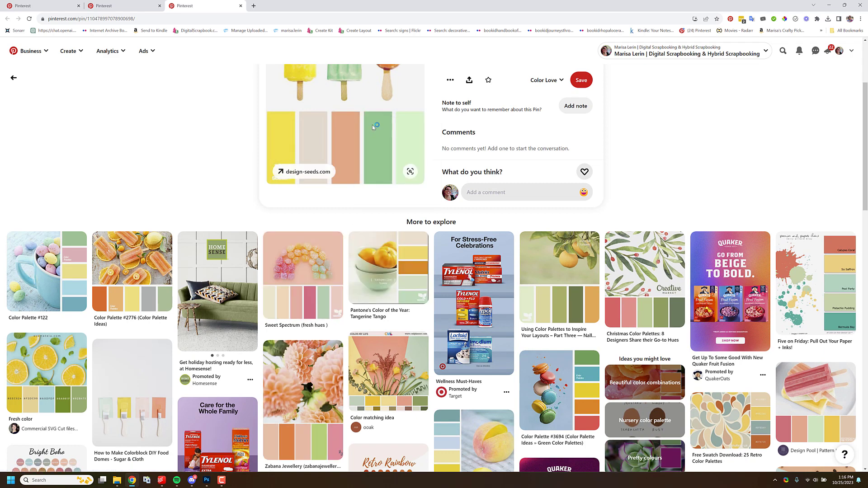
pyautogui.press('Return')
pyautogui.hotkey('ctrl', 'Tab')
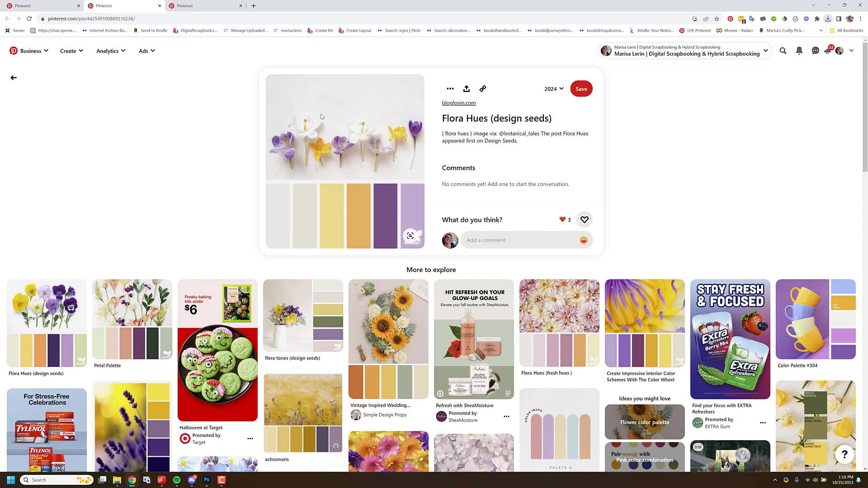
pyautogui.rightClick(332, 124)
# Step: Save the Flora Hues image, then download the Color Palette #304 pin's image
pyautogui.click(355, 138)
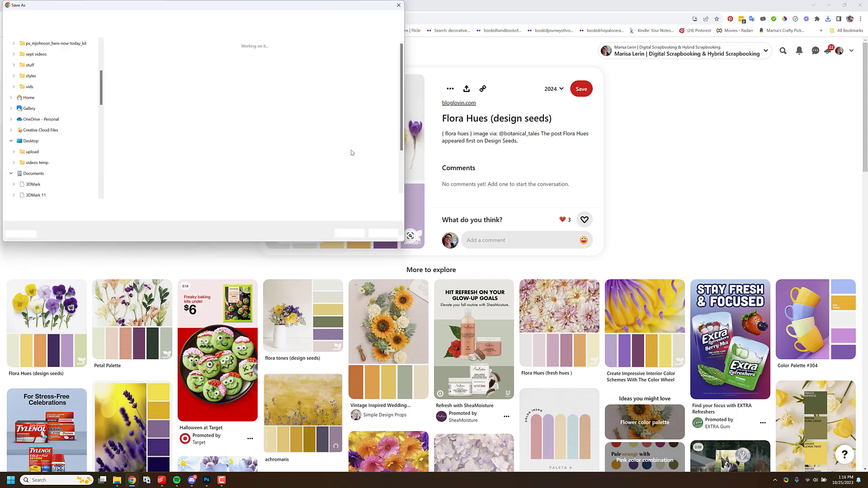
pyautogui.press('Return')
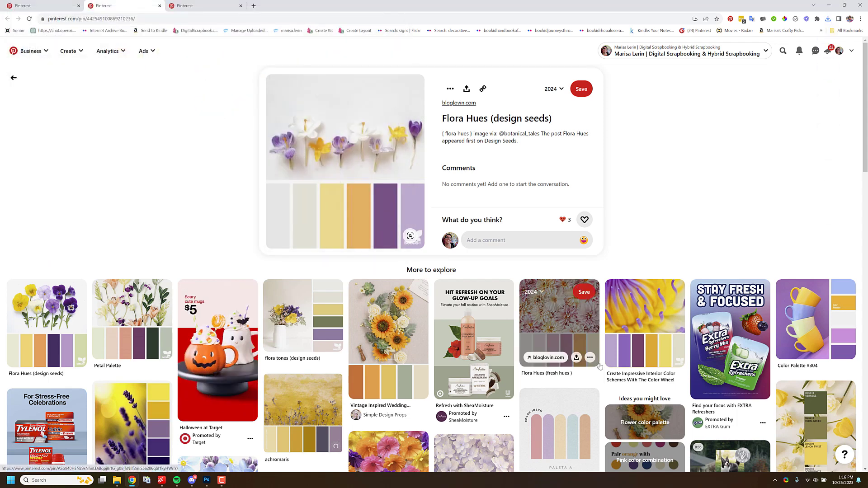
pyautogui.moveTo(583, 397)
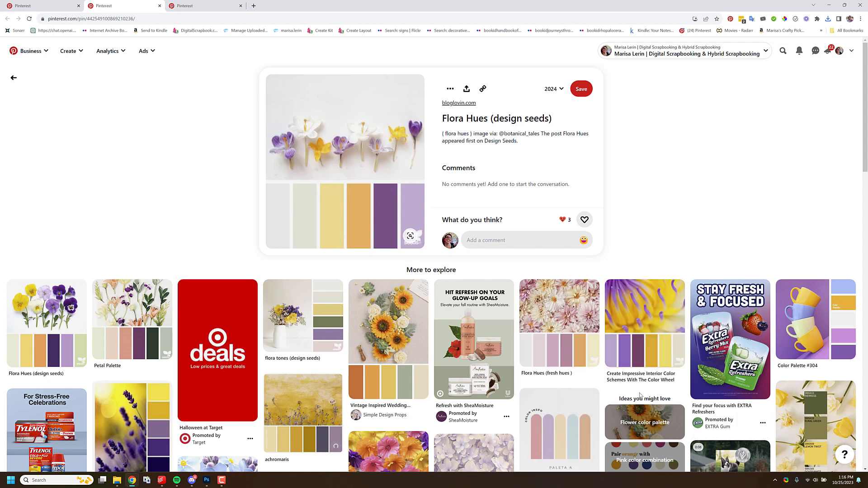
pyautogui.moveTo(337, 226)
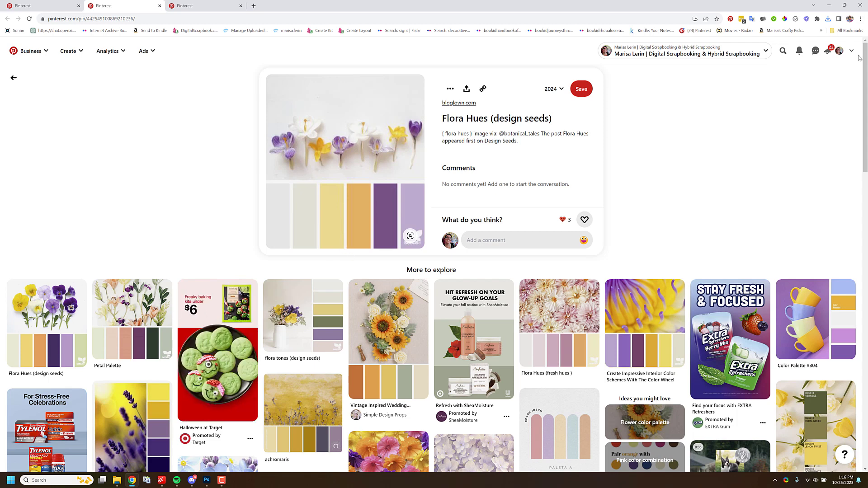
pyautogui.click(808, 293)
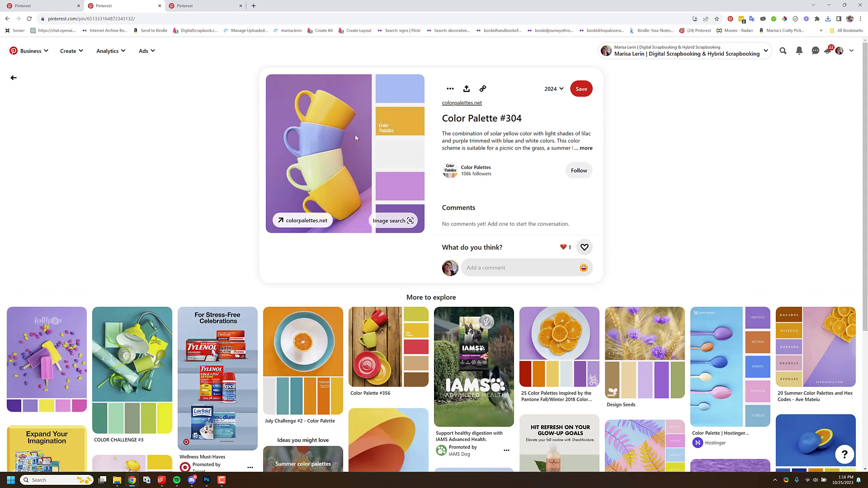
pyautogui.rightClick(340, 134)
pyautogui.click(358, 149)
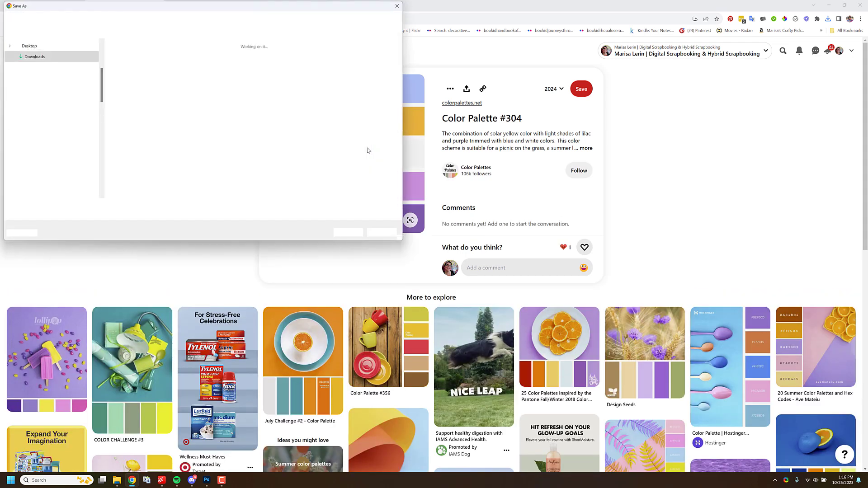
pyautogui.press('Return')
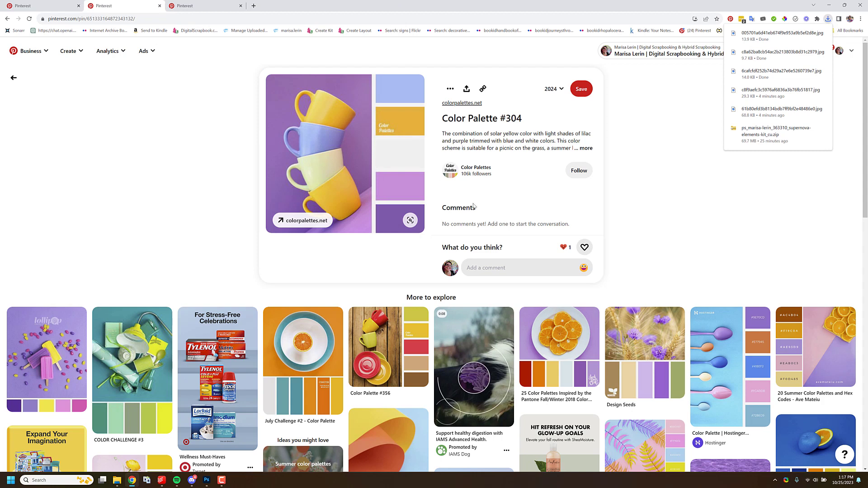
pyautogui.scroll(-3, 498, 217)
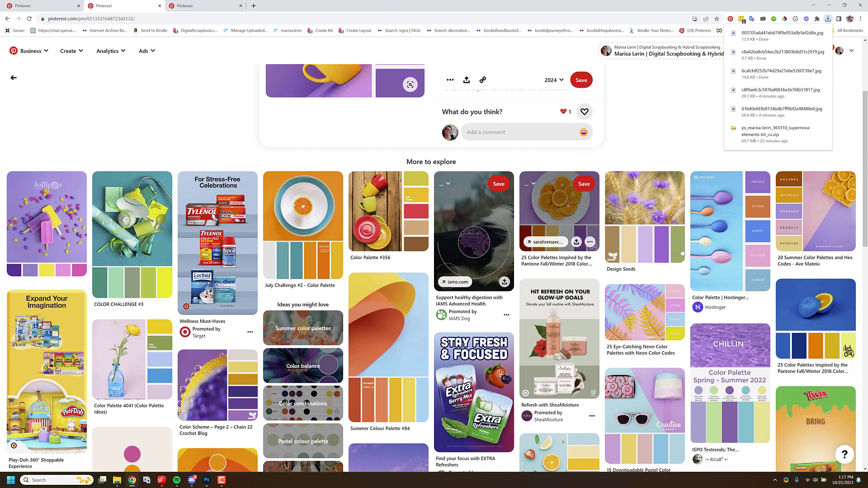